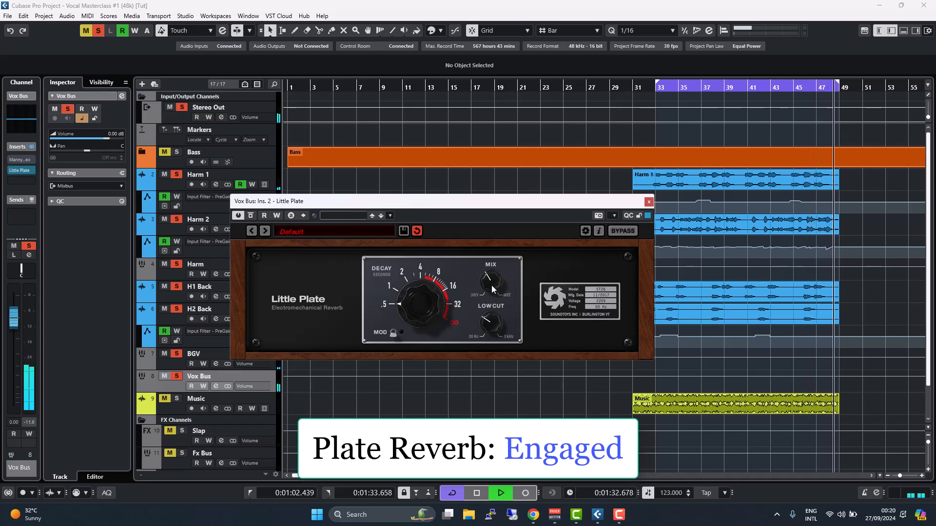
Raise Little Plate's mix slightly and compare the plate reverb bypassed and engaged with the Vox Bus unsoloed.
drag(491, 285, 491, 279)
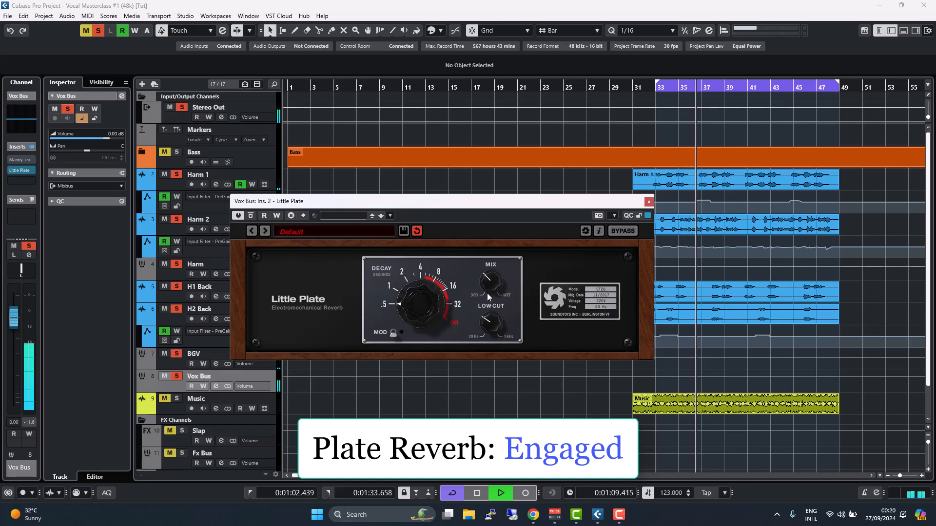
click(177, 378)
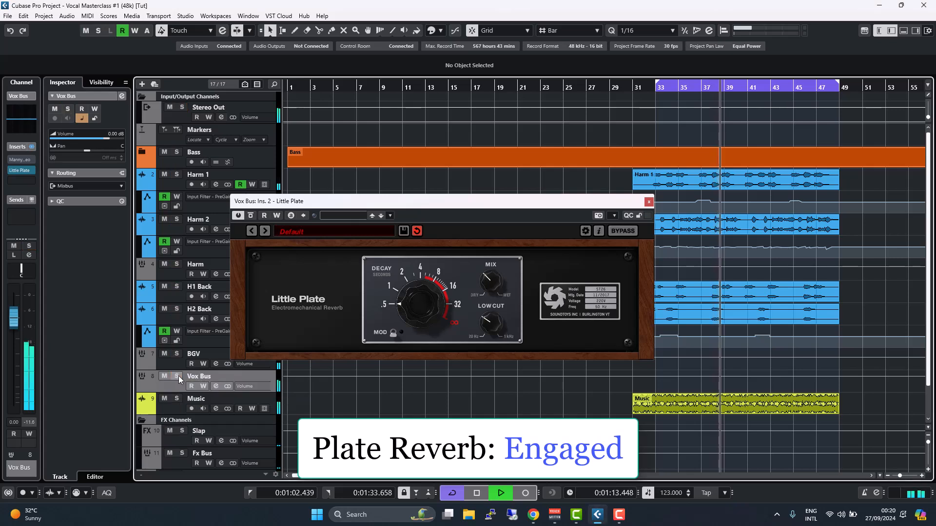
click(250, 215)
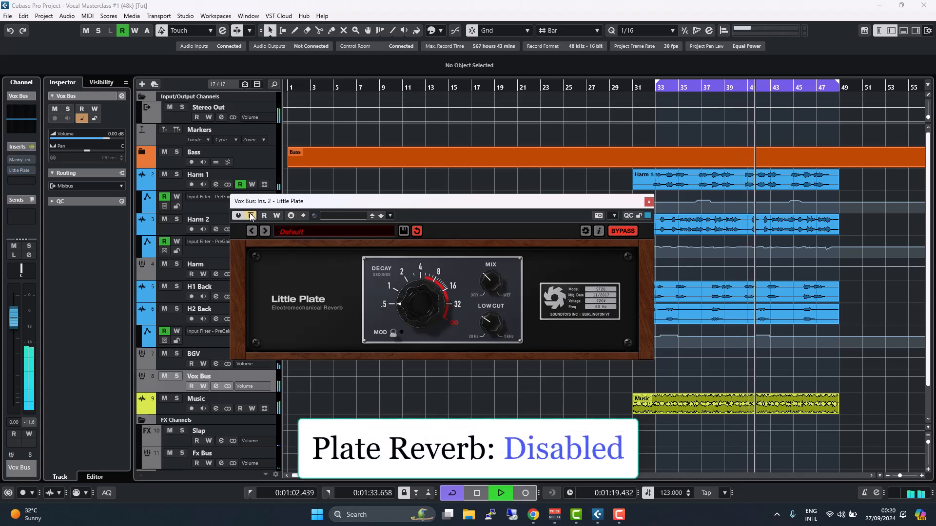
click(250, 215)
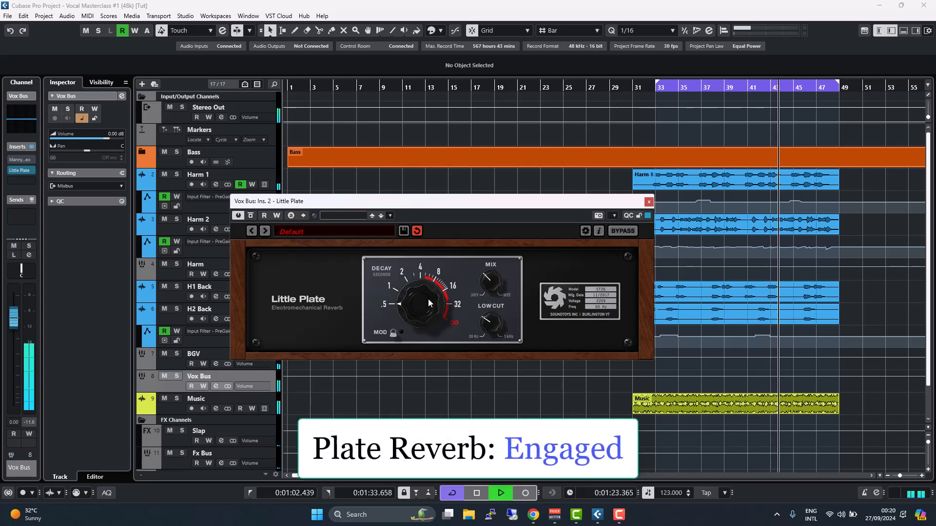
Lengthen Little Plate's decay to just under 2 seconds and compare the reverb bypassed and engaged during playback.
mouse_move(416, 320)
mouse_down()
mouse_move(413, 290)
mouse_move(416, 303)
mouse_up()
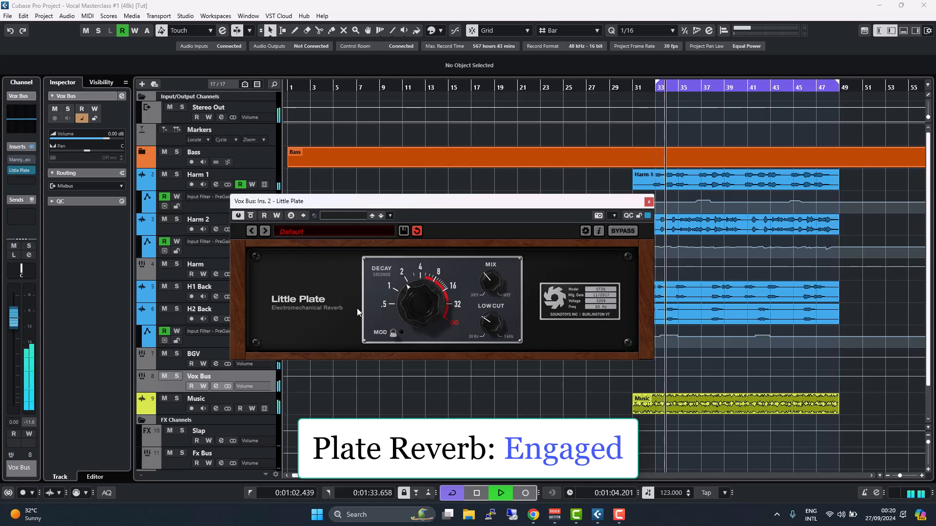
click(251, 216)
click(251, 216)
key(space)
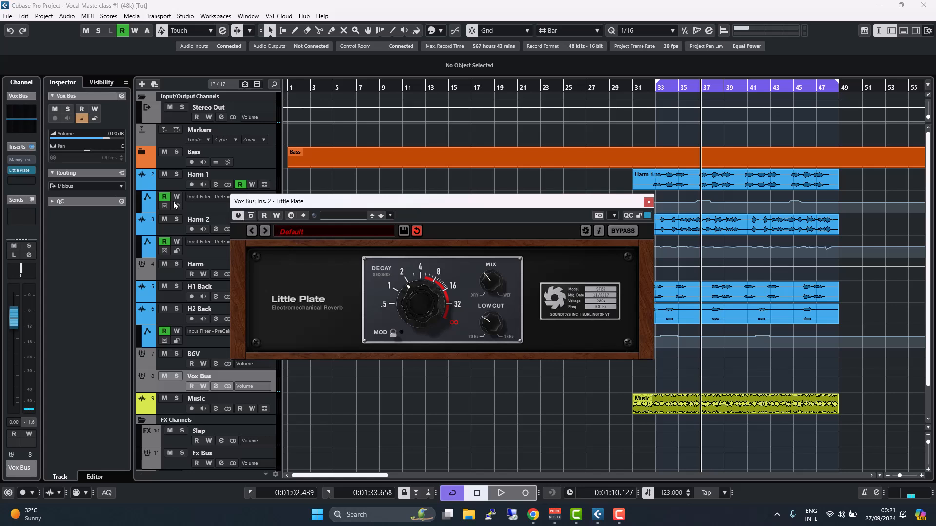
Bypass Little Plate on the Vox Bus and open the MannyM Reverb insert in its place.
click(11, 171)
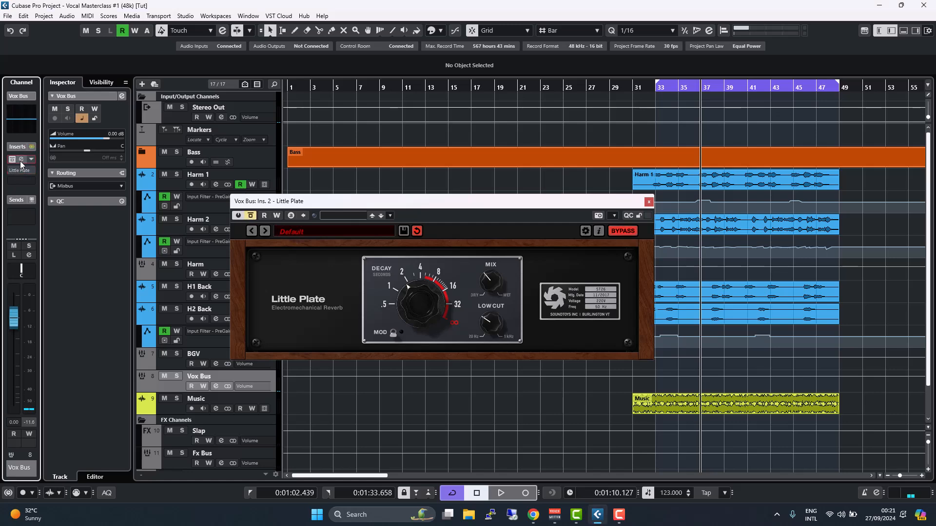
click(20, 160)
click(253, 258)
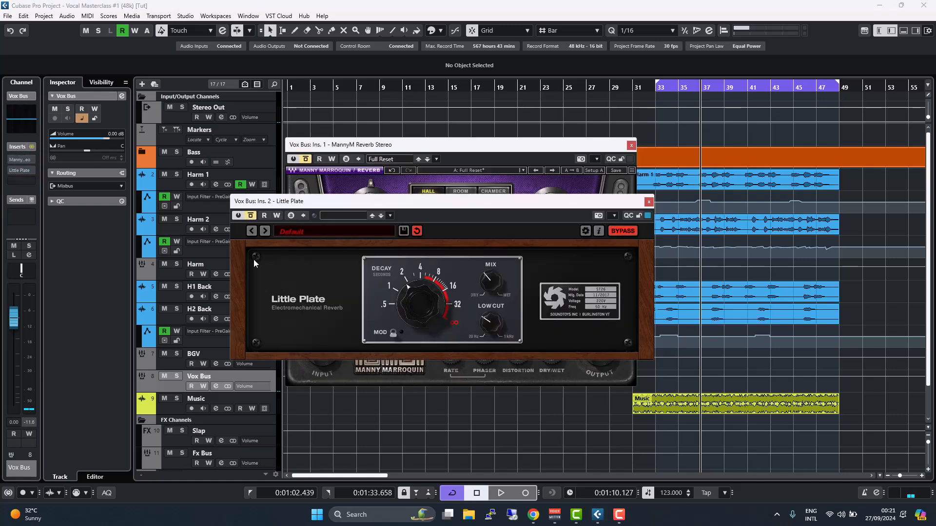
click(648, 202)
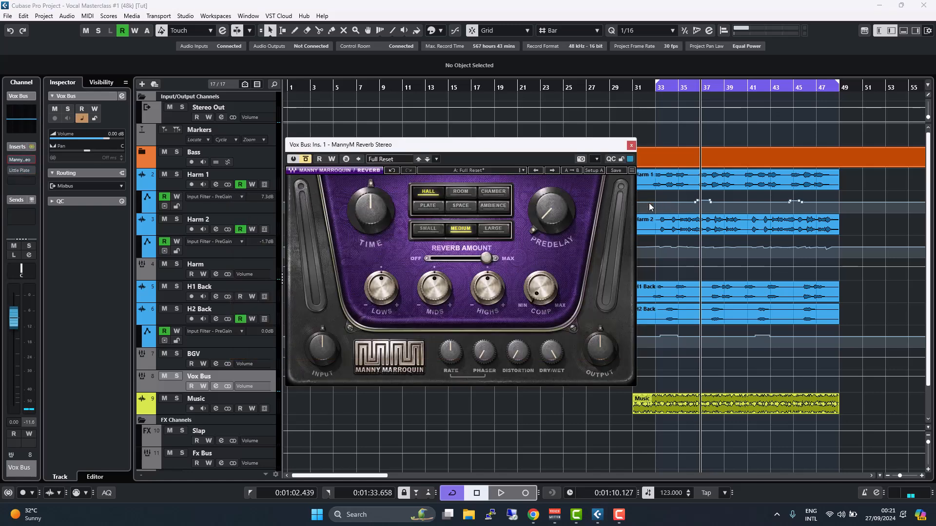
Step through MannyM Reverb's Room, Chamber, Space and Ambience types while playback is stopped.
click(456, 191)
click(507, 172)
click(486, 191)
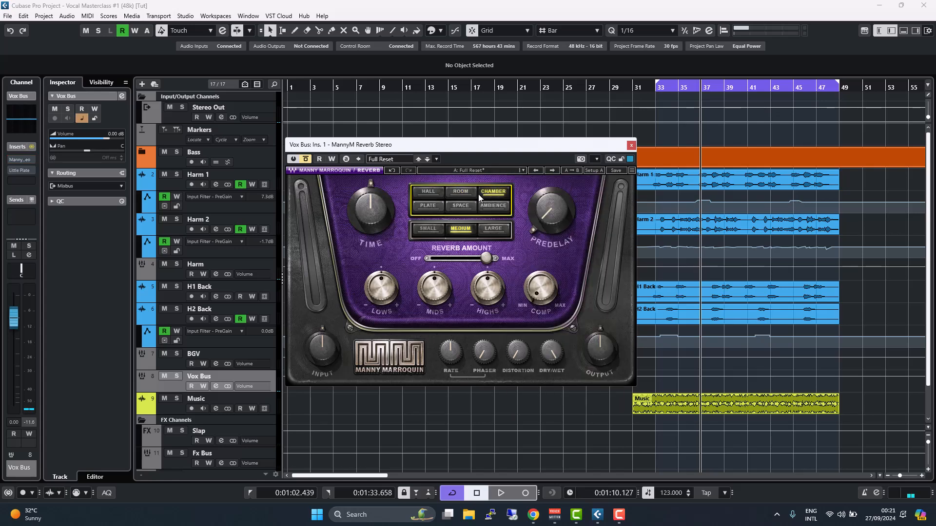
click(460, 205)
click(493, 206)
Play the loop with MannyM Reverb engaged on the Hall type and lower the reverb amount to 24.0.
key(space)
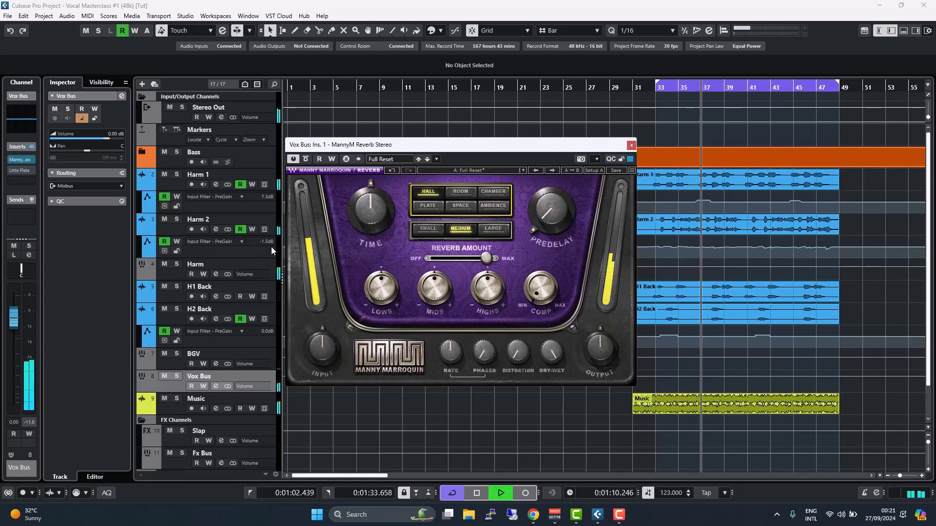
click(551, 351)
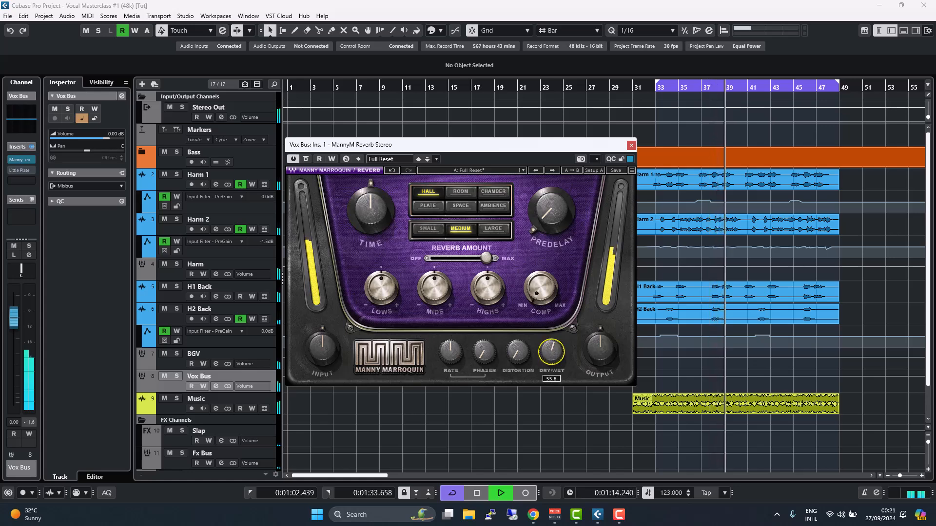
drag(489, 259, 451, 259)
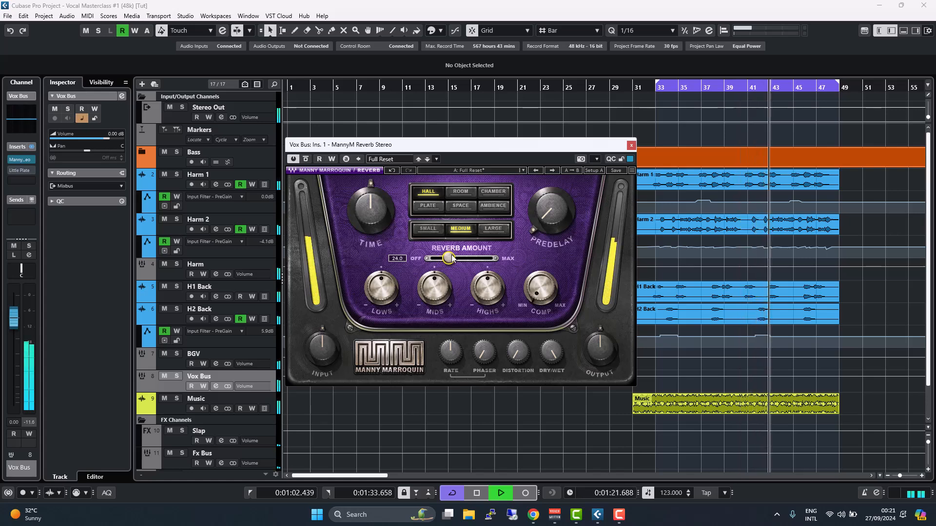
Audition the Room, Chamber, Plate, Space and Ambience types during playback, adjusting the reverb amount to 26.3.
click(459, 192)
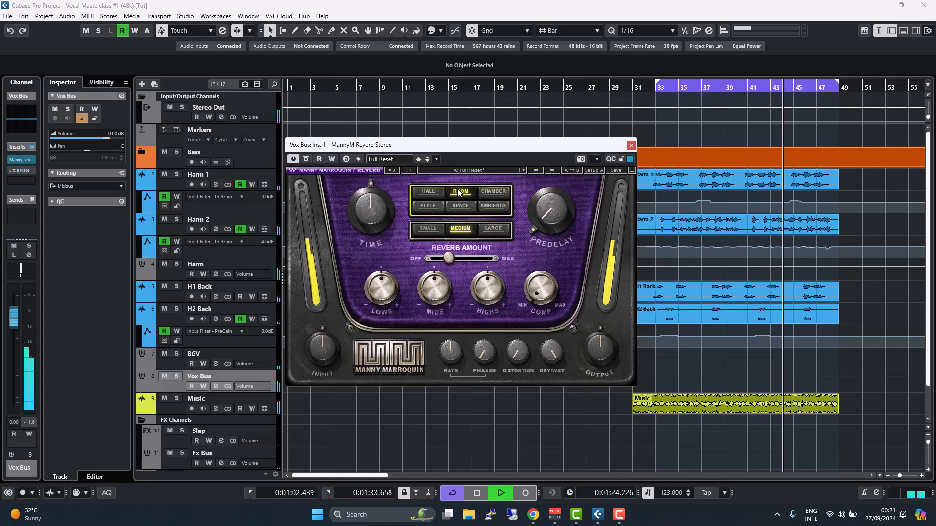
click(498, 193)
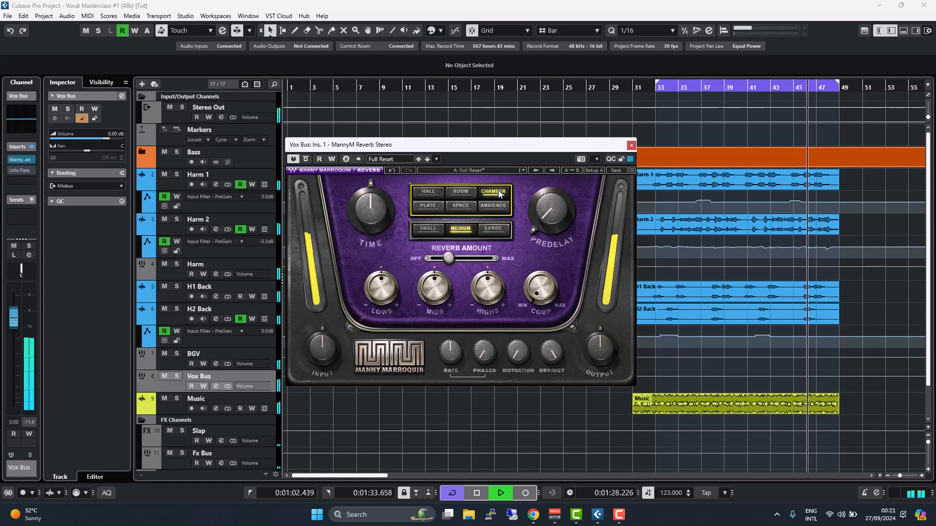
click(423, 208)
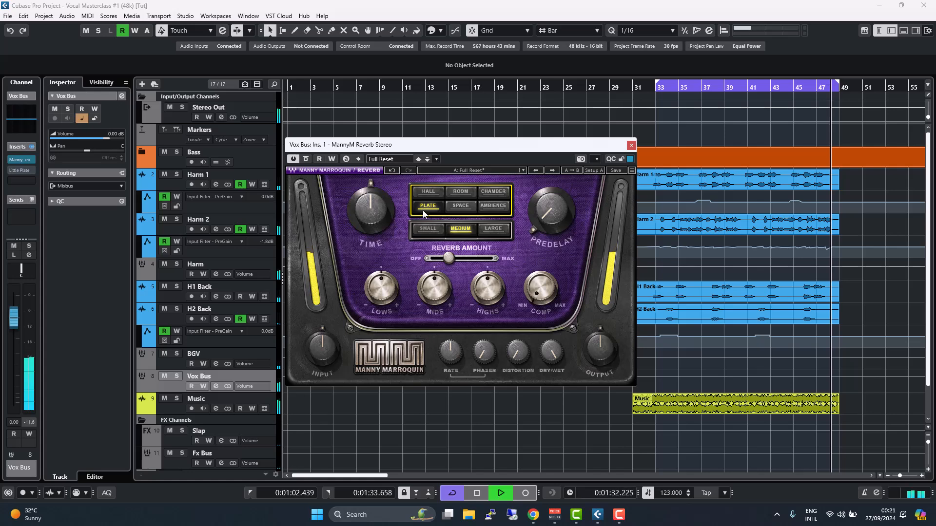
drag(448, 258, 453, 257)
click(455, 207)
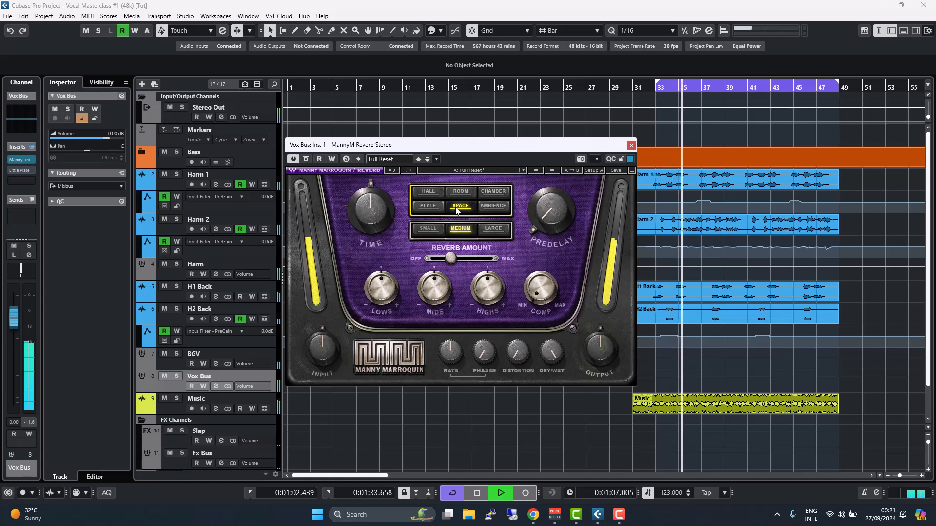
click(500, 211)
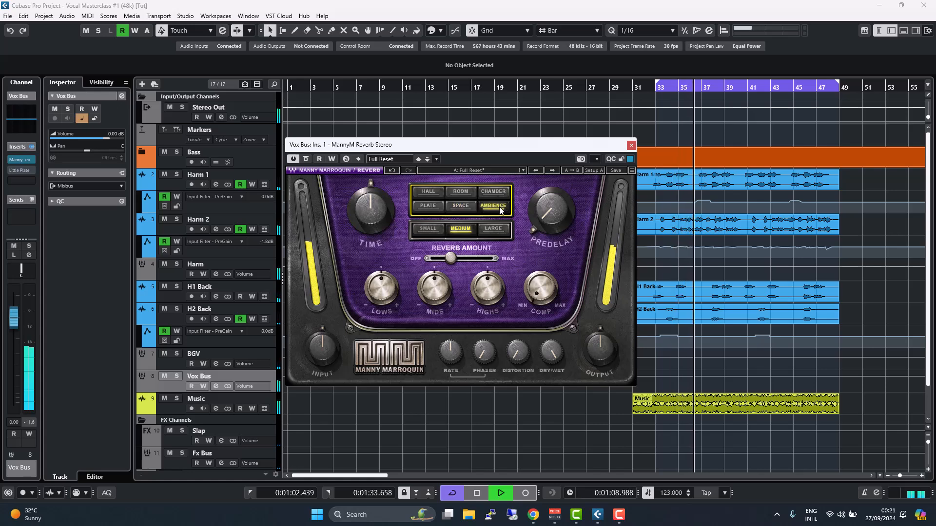
mouse_move(450, 259)
mouse_down()
mouse_move(472, 258)
mouse_move(449, 259)
mouse_up()
key(space)
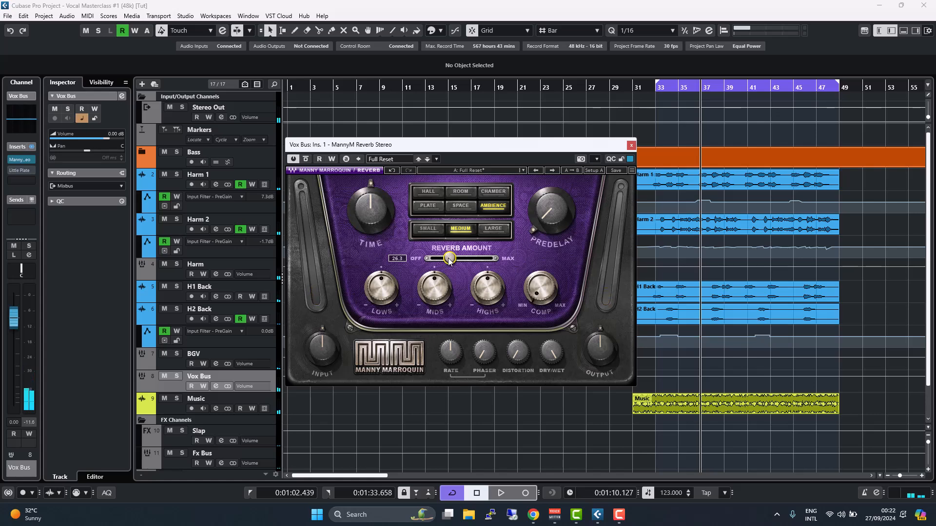
Set MannyM Reverb to the Chamber type with a slightly higher reverb amount, time at 60.2% and predelay at 18.
click(492, 192)
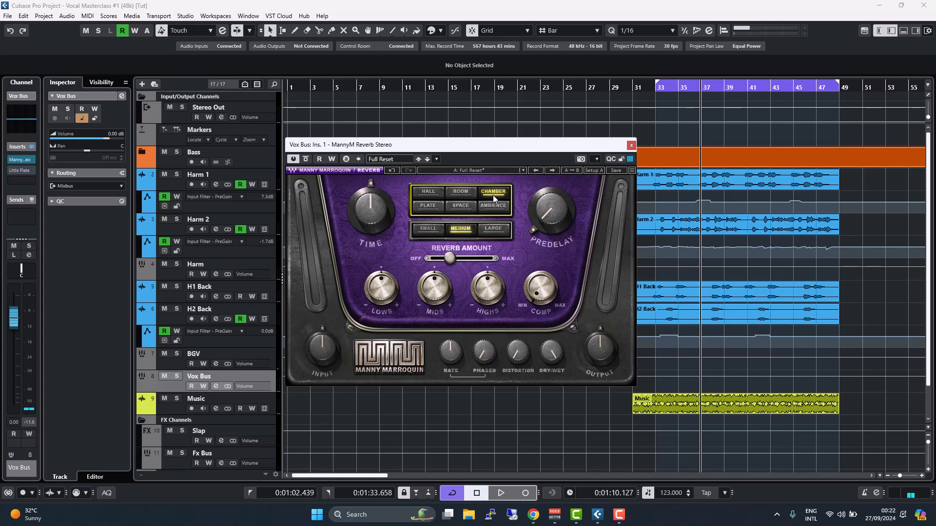
key(space)
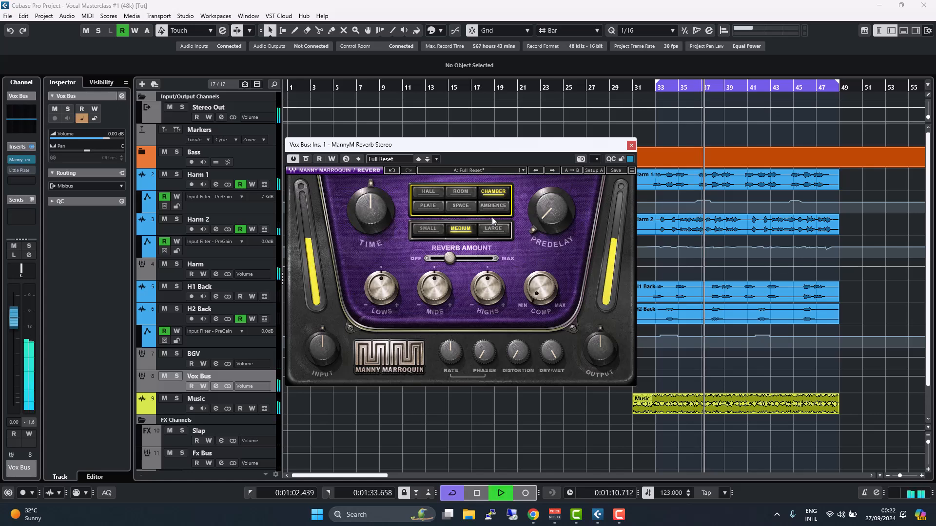
drag(447, 260, 450, 259)
drag(363, 206, 363, 223)
drag(530, 229, 529, 259)
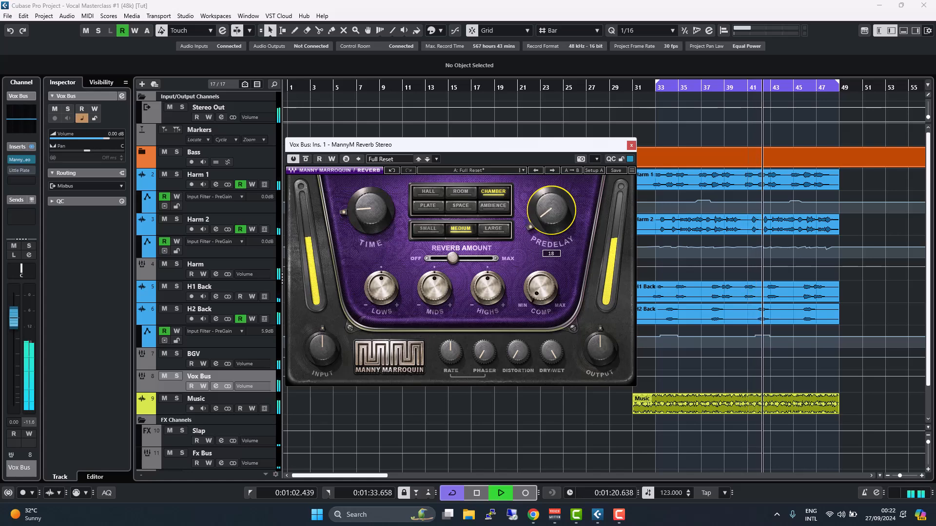
click(364, 209)
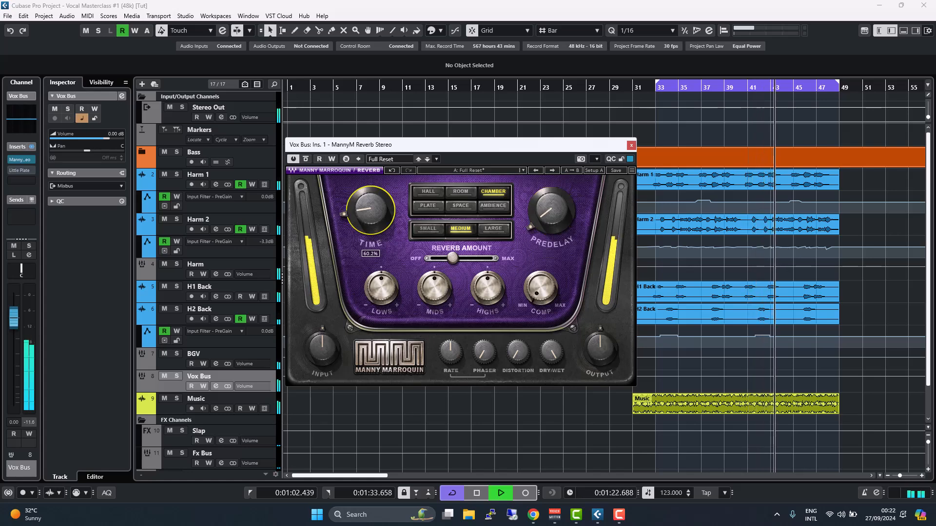
Compare the mix with the chamber reverb bypassed and engaged during playback.
click(306, 159)
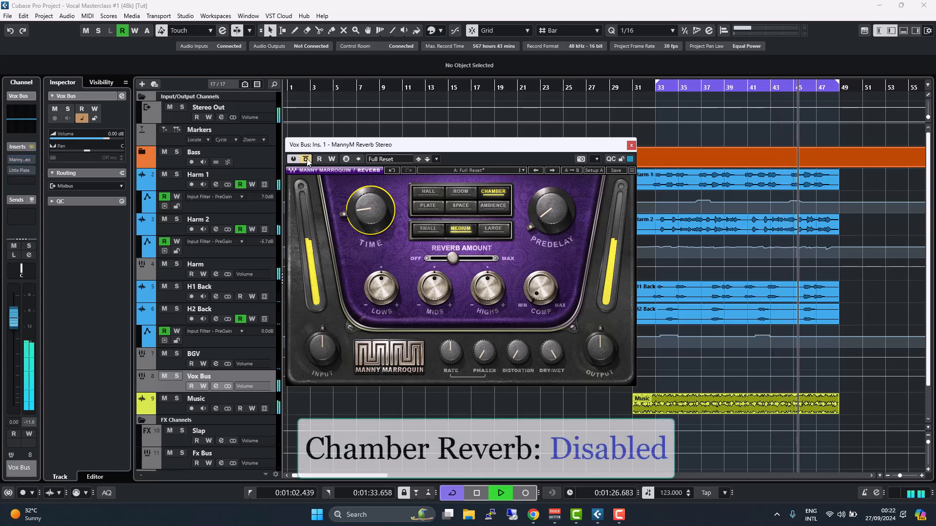
click(306, 159)
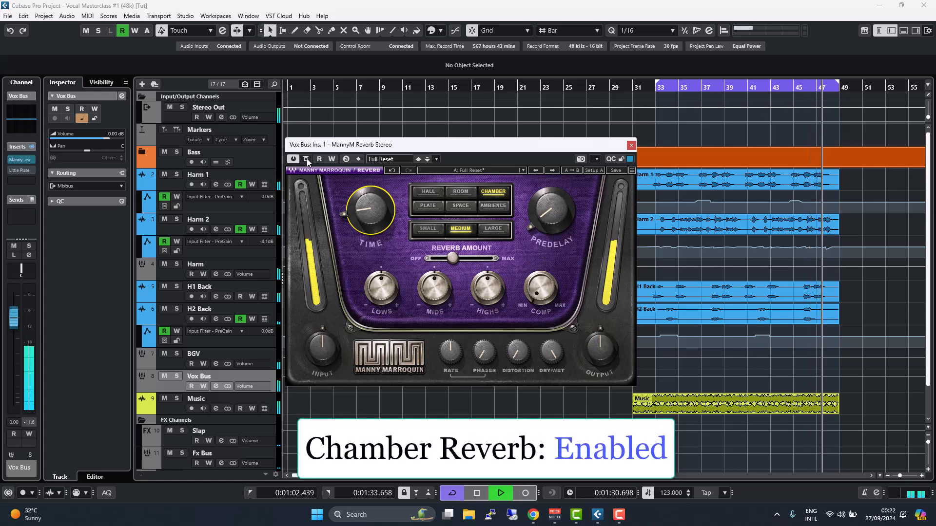
key(space)
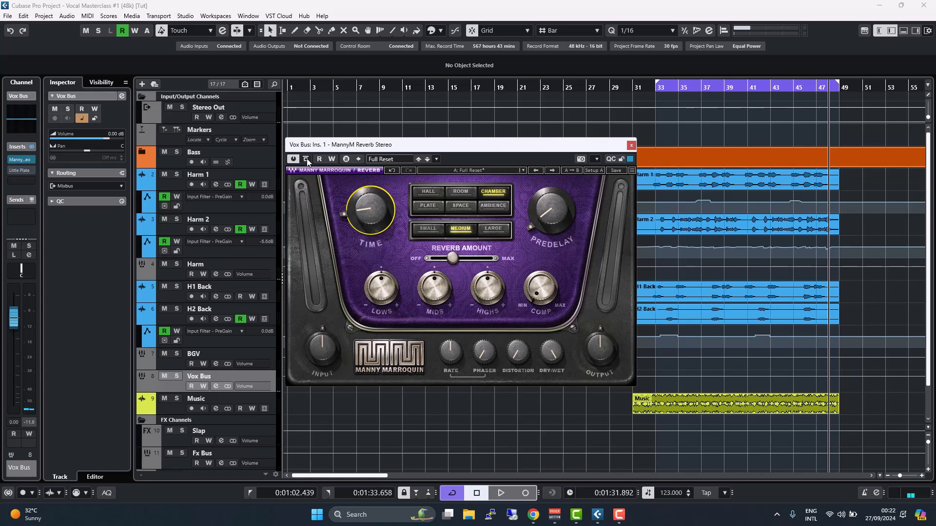
Bypass MannyM Reverb, engage Little Plate on the Vox Bus and listen to the plate reverb in the loop.
click(306, 158)
click(6, 170)
click(11, 170)
key(space)
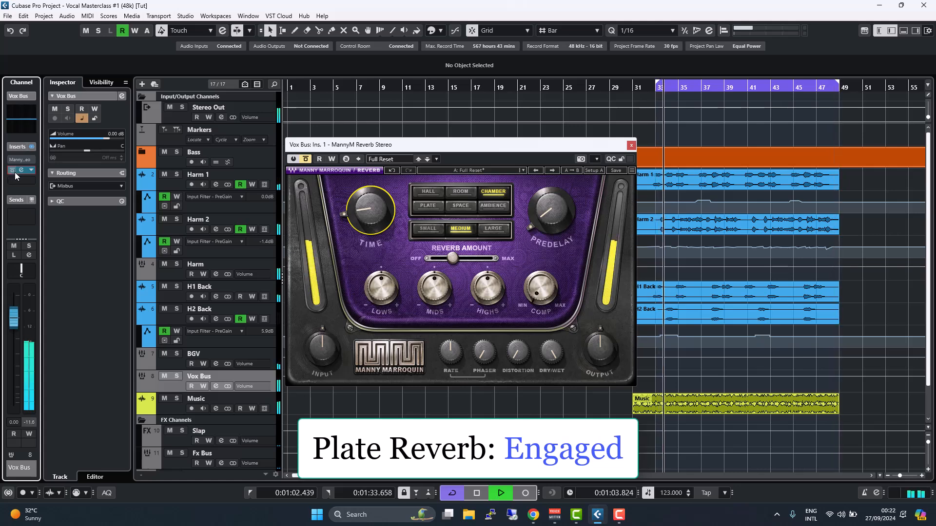
click(20, 169)
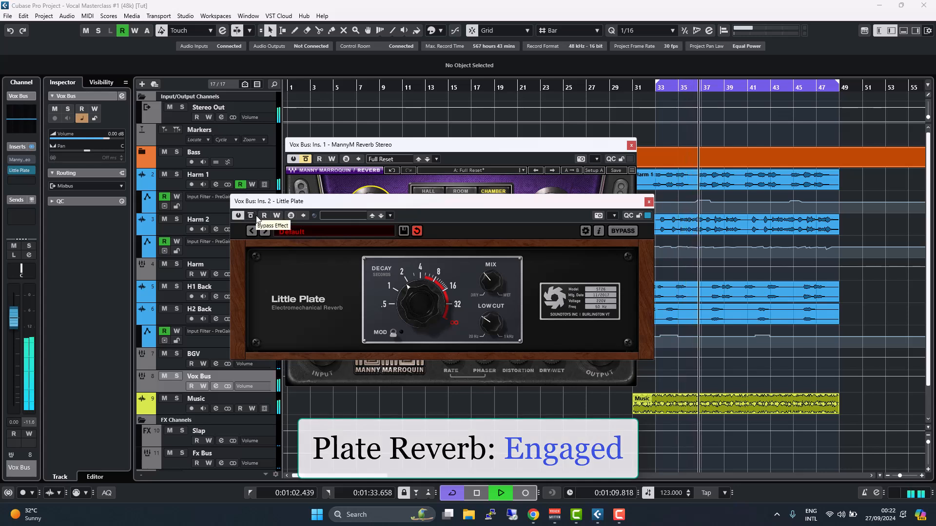
key(space)
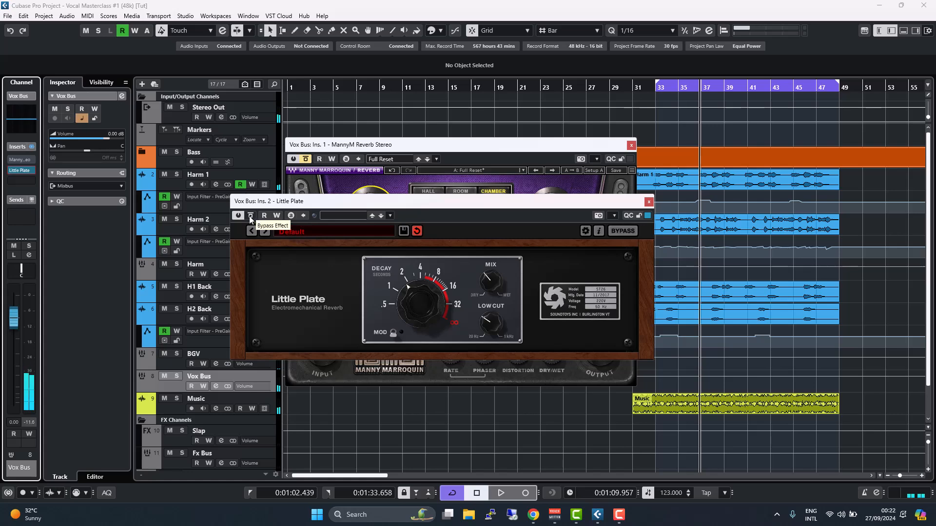
Switch the Vox Bus from Little Plate back to MannyM Reverb and compare the chamber reverb on and off during playback.
click(251, 216)
click(307, 160)
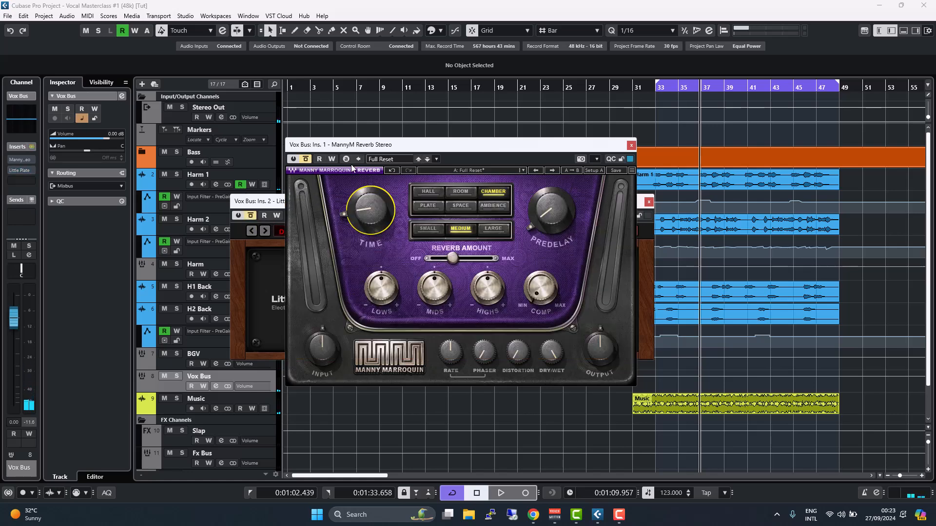
key(space)
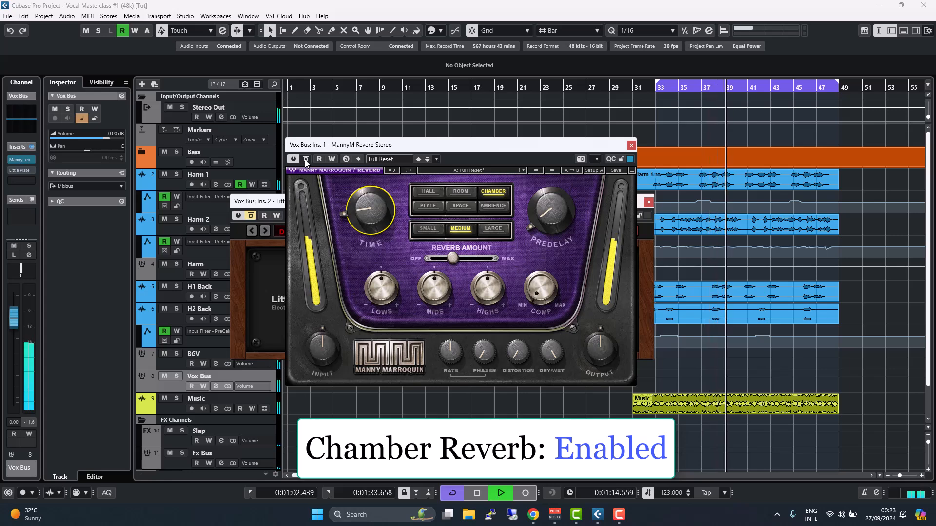
click(305, 159)
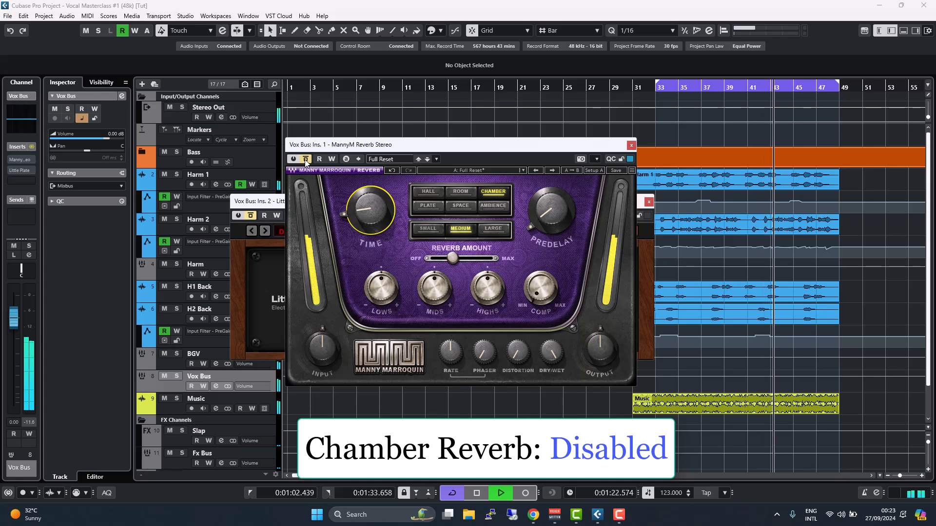
click(305, 159)
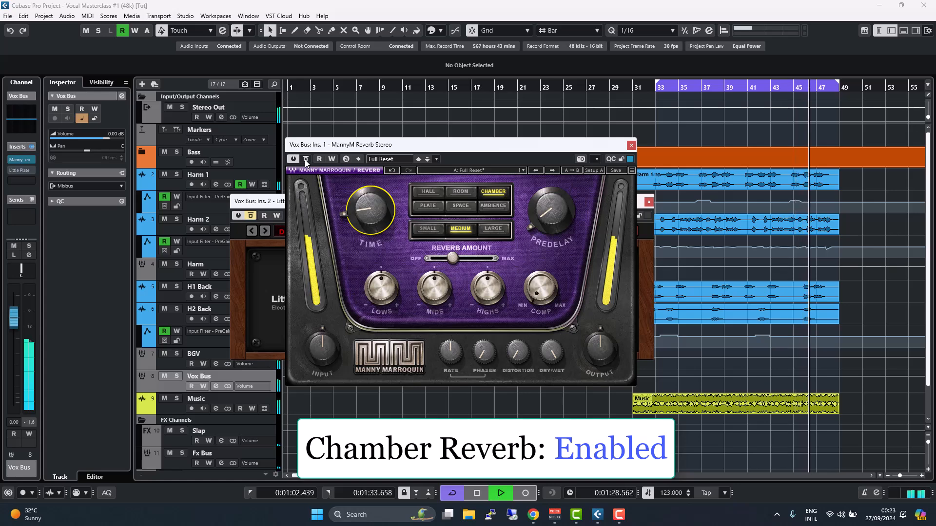
Lower MannyM Reverb's reverb amount slightly, stop playback and close the plug-in window.
click(447, 258)
drag(446, 257, 444, 258)
key(space)
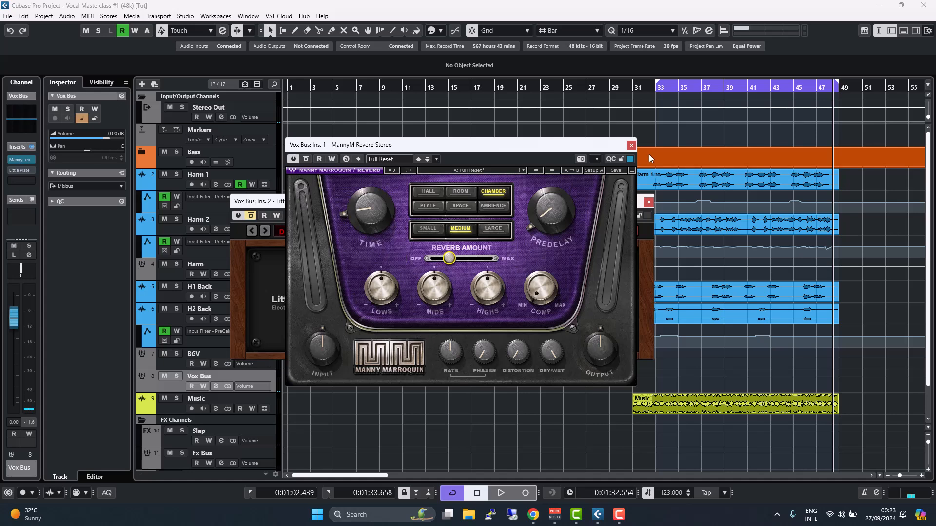
click(630, 145)
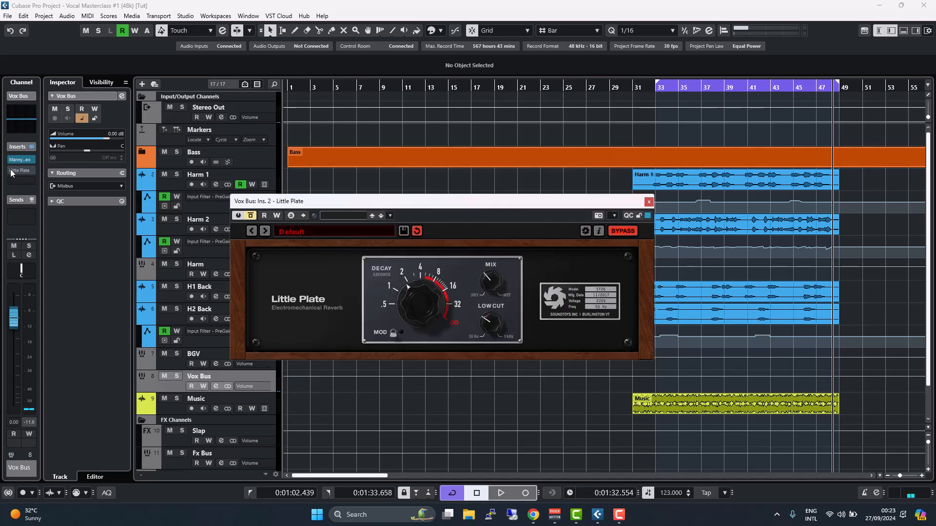
Open MannyM Reverb on the Vox Bus, go through the Hall, Room, Chamber, Plate and Space types, and return to Chamber.
click(22, 159)
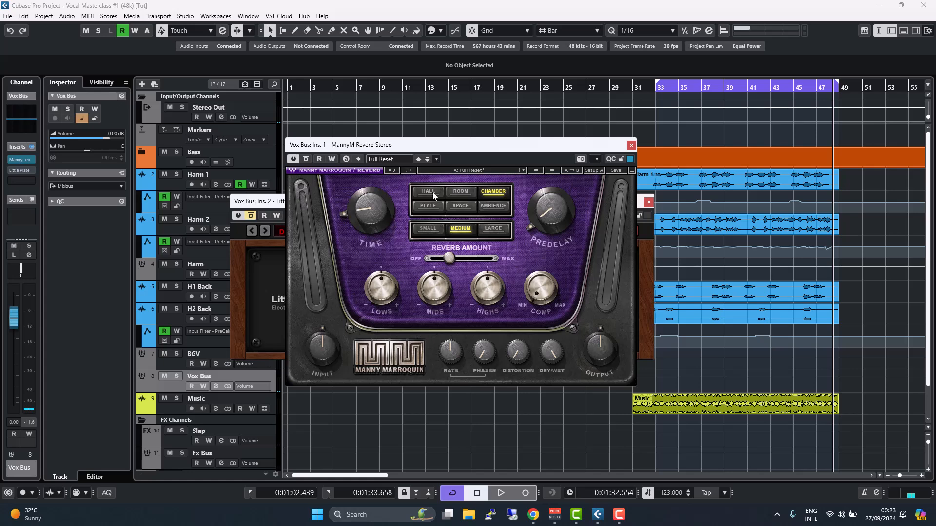
click(425, 192)
click(457, 192)
click(496, 191)
click(427, 206)
click(456, 205)
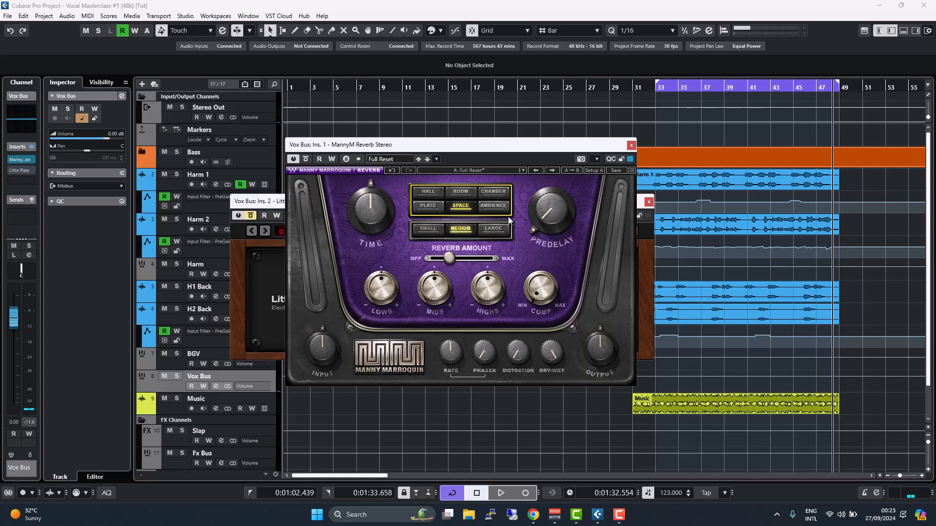
click(493, 192)
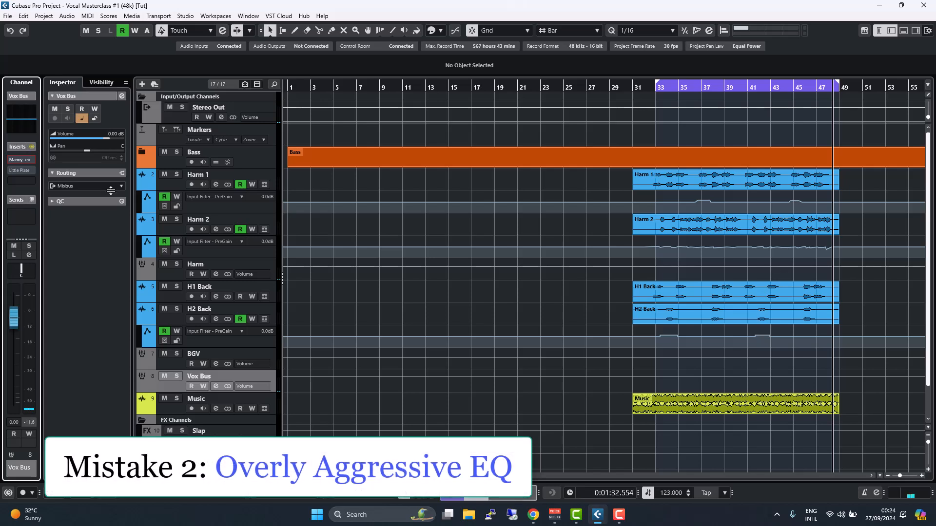
Insert FabFilter Pro-Q 3 after Little Plate on the Vox Bus and display its editor.
click(16, 181)
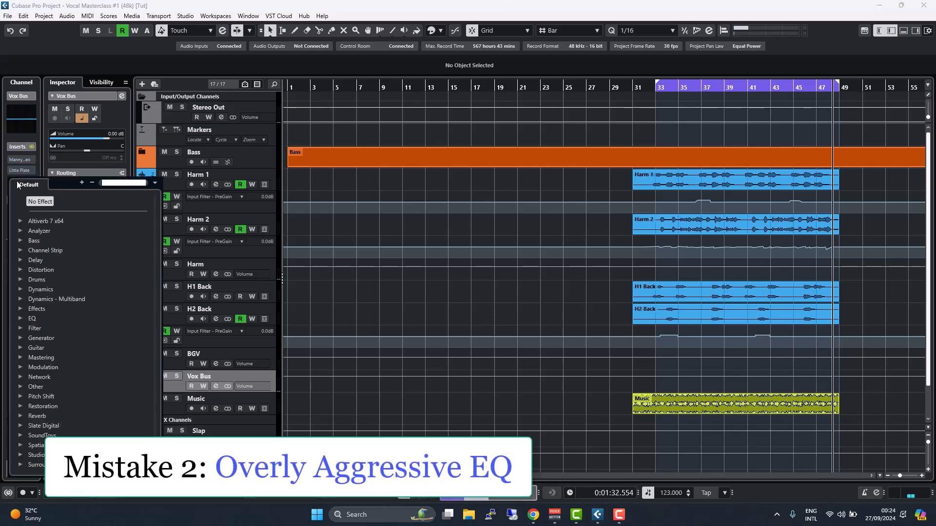
text(pro)
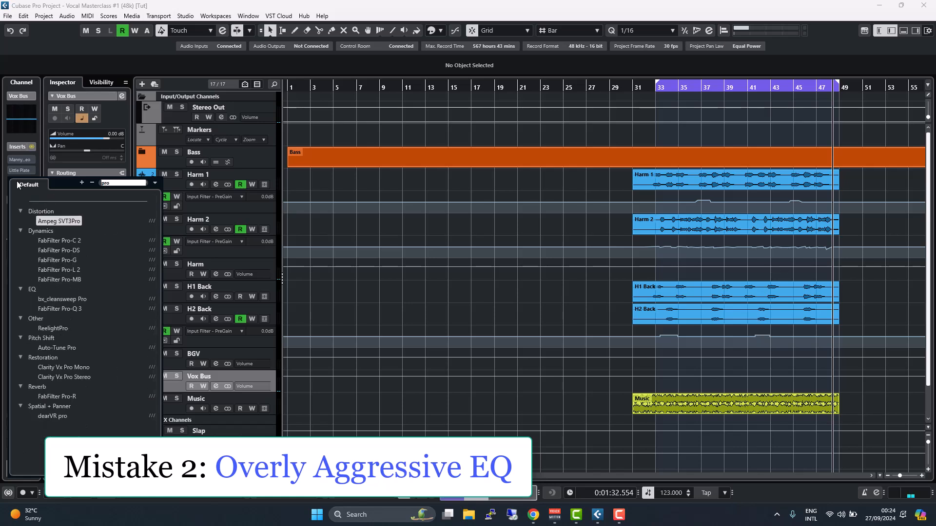
text(-)
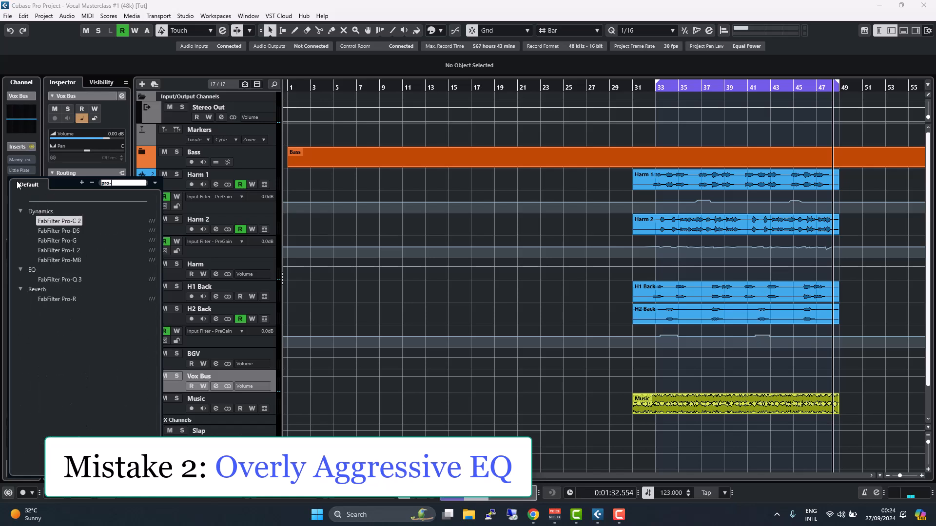
click(66, 279)
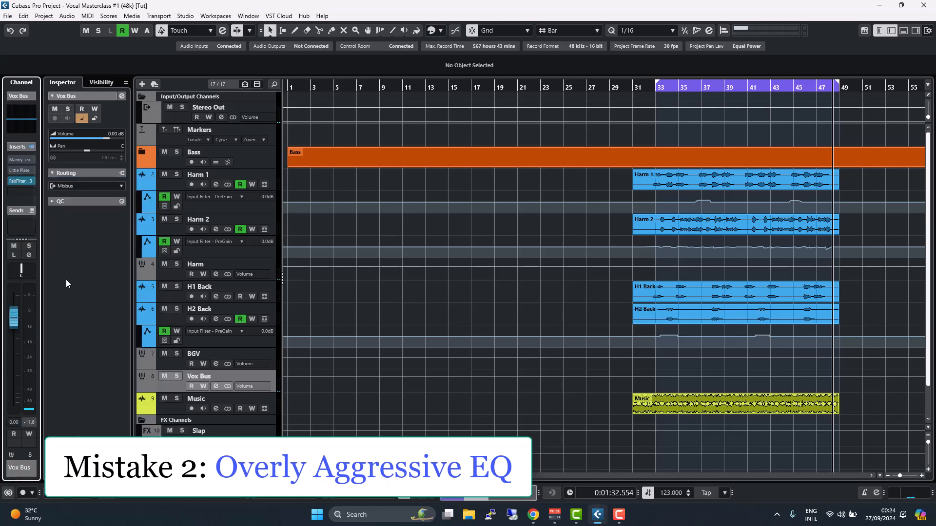
click(20, 181)
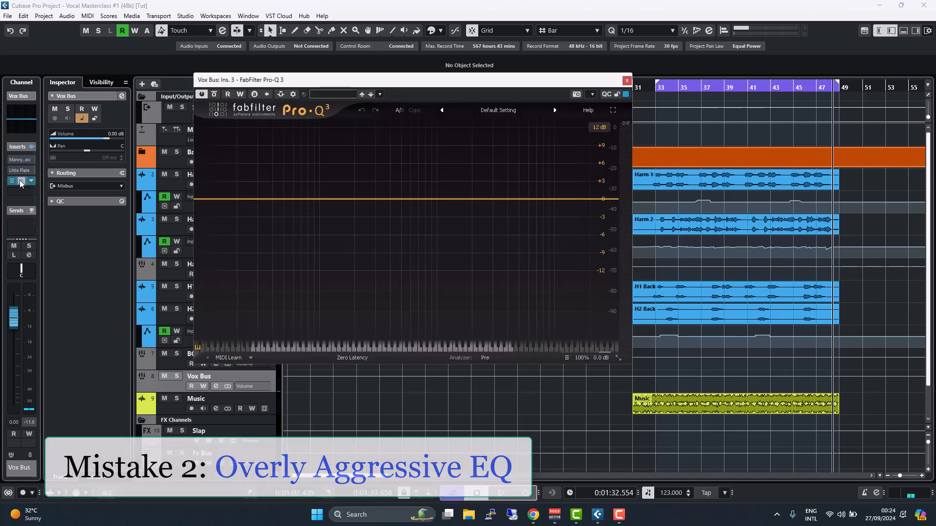
Add a narrow bell boost in Pro-Q 3 at about 160 Hz, with about +6.1 dB gain and a Q of about 20.
click(358, 199)
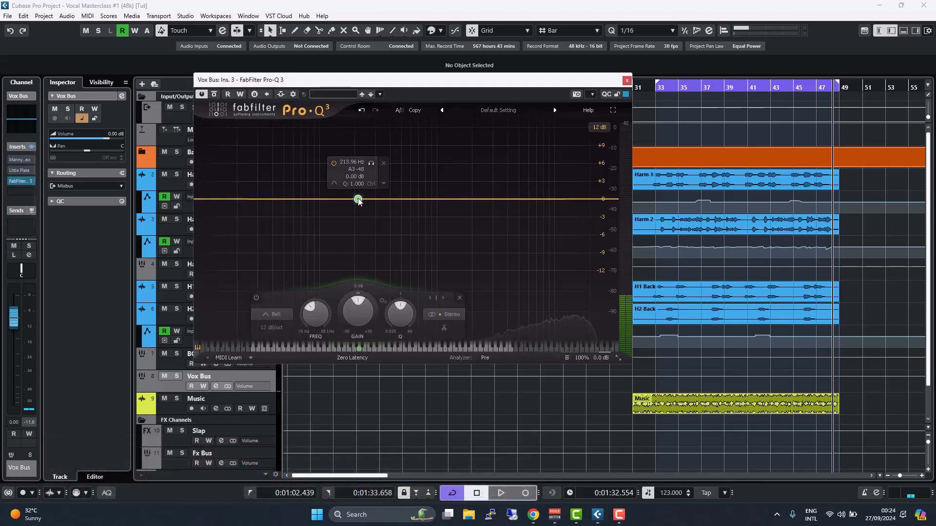
click(407, 322)
drag(357, 312, 354, 279)
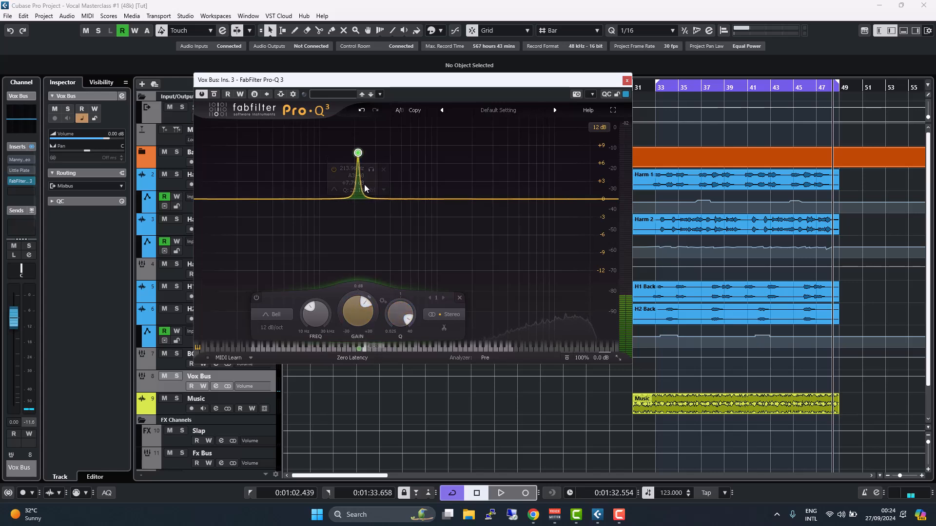
mouse_move(358, 152)
mouse_down()
mouse_move(267, 152)
mouse_move(412, 155)
mouse_move(429, 146)
mouse_move(363, 152)
mouse_move(503, 130)
mouse_move(501, 250)
mouse_move(382, 192)
mouse_move(366, 166)
mouse_move(343, 163)
mouse_up()
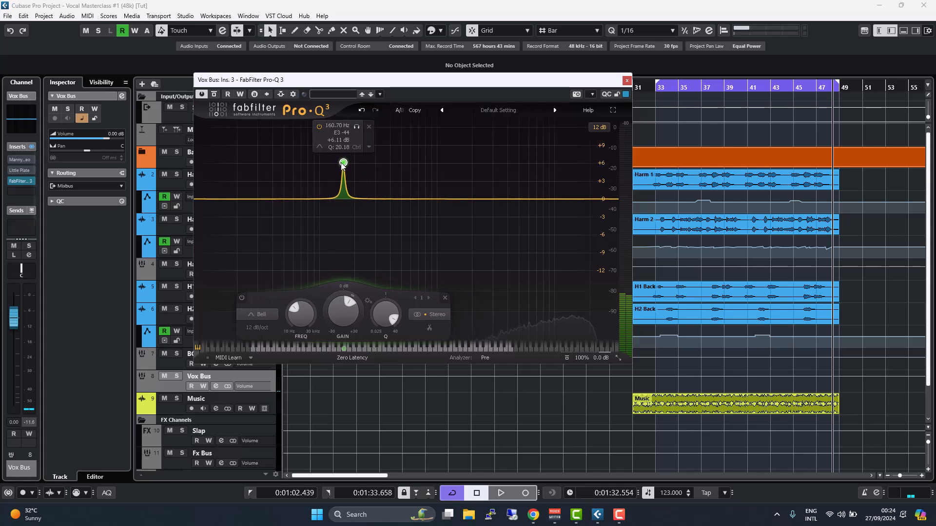
Solo the Vox Bus and, during playback, sweep the bell boost to about 463 Hz at +10 dB, widening its Q to about 4.8.
click(177, 376)
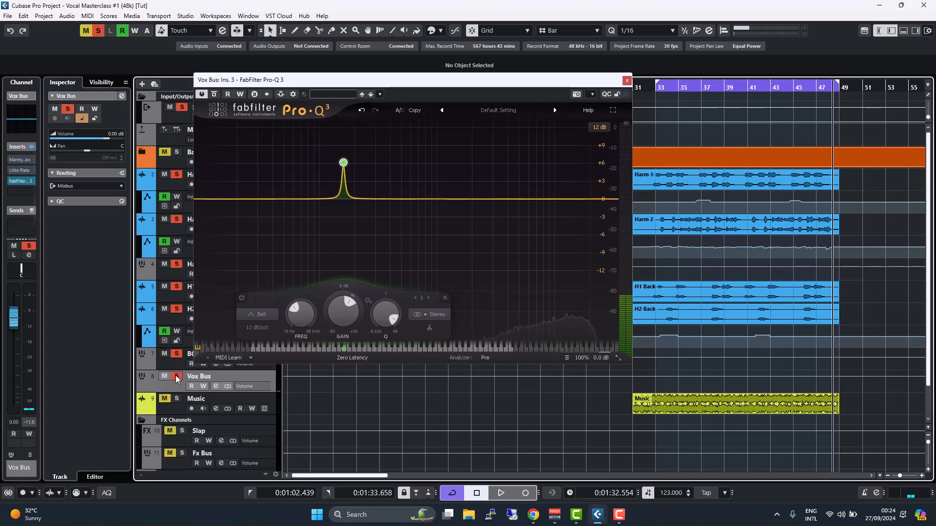
key(space)
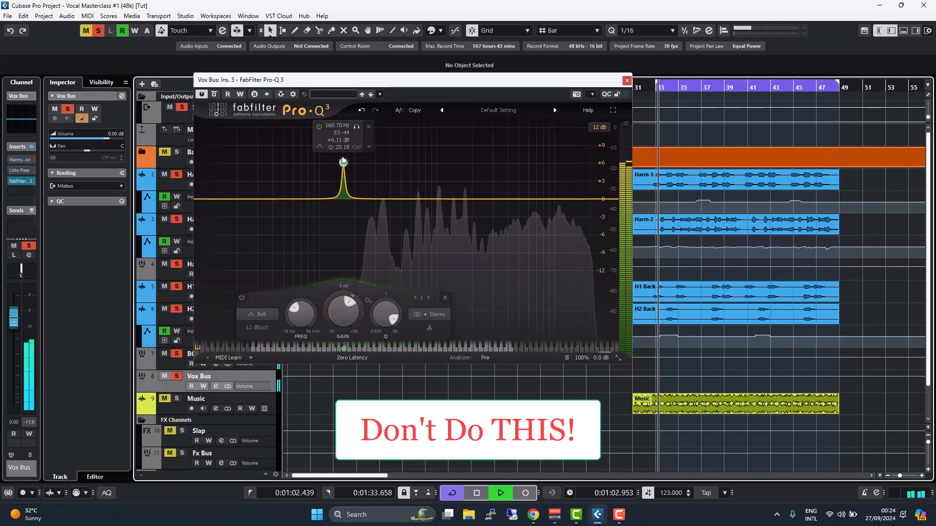
drag(343, 163, 398, 141)
scroll(391, 145, down, 5)
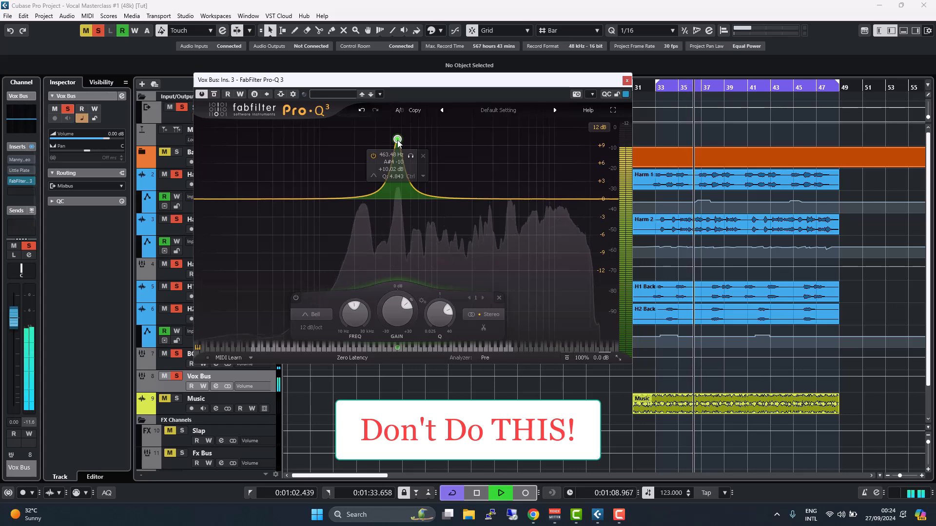
Turn the 463 Hz band into a cut of about -4.3 dB, stop playback and narrow its Q to about 15.4.
scroll(395, 320, down, 8)
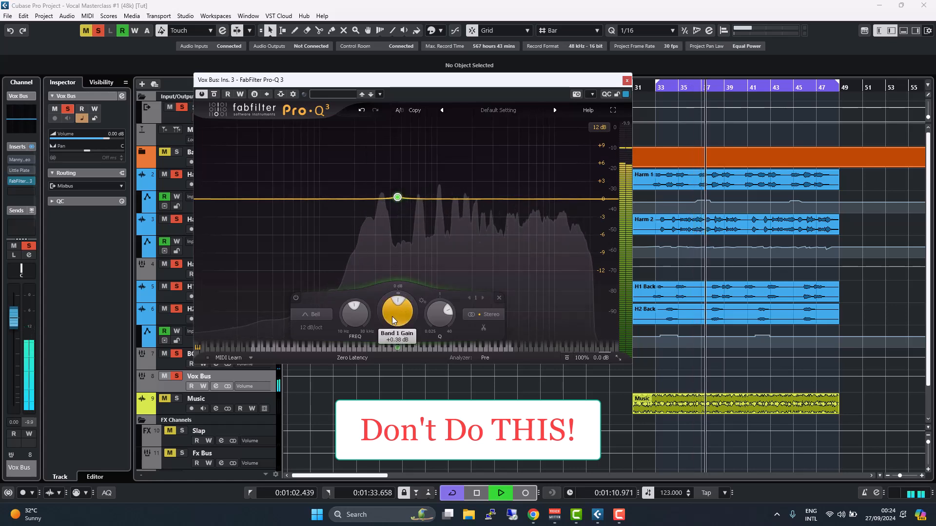
scroll(393, 317, down, 11)
scroll(394, 319, up, 9)
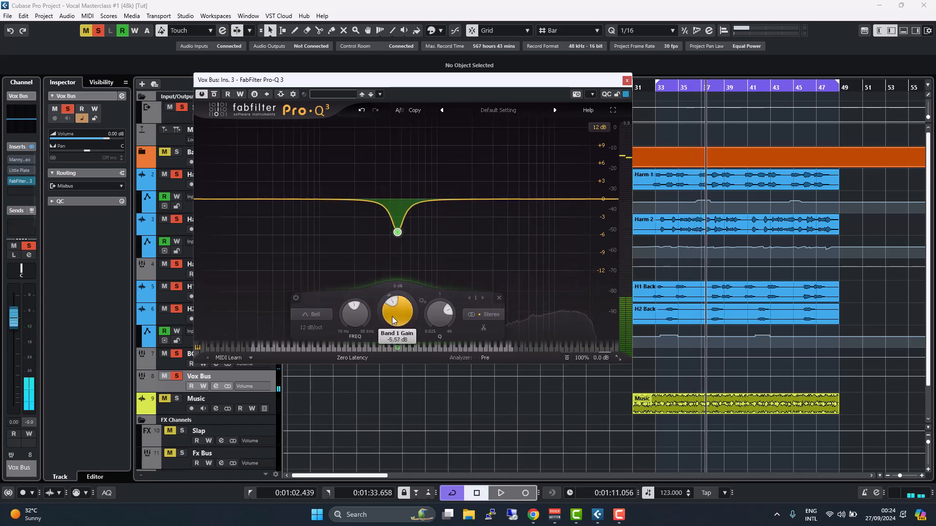
scroll(394, 319, down, 3)
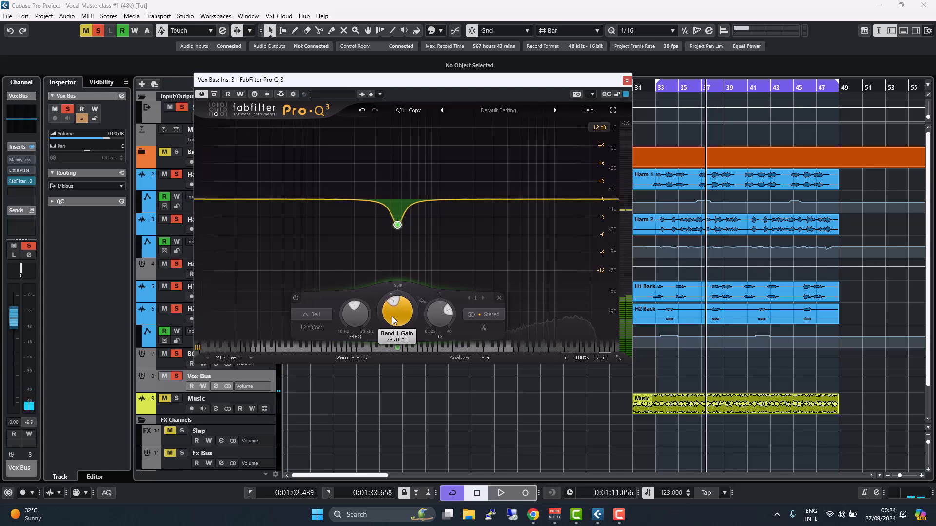
scroll(431, 316, up, 10)
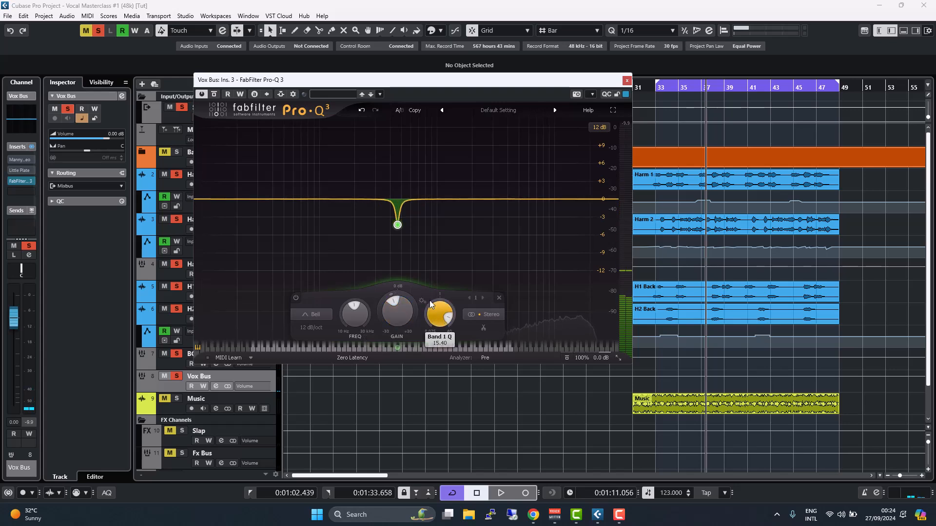
Add a second bell boost and sweep it during playback to about 672 Hz at +8.9 dB with a Q of about 9.1.
drag(353, 199, 354, 158)
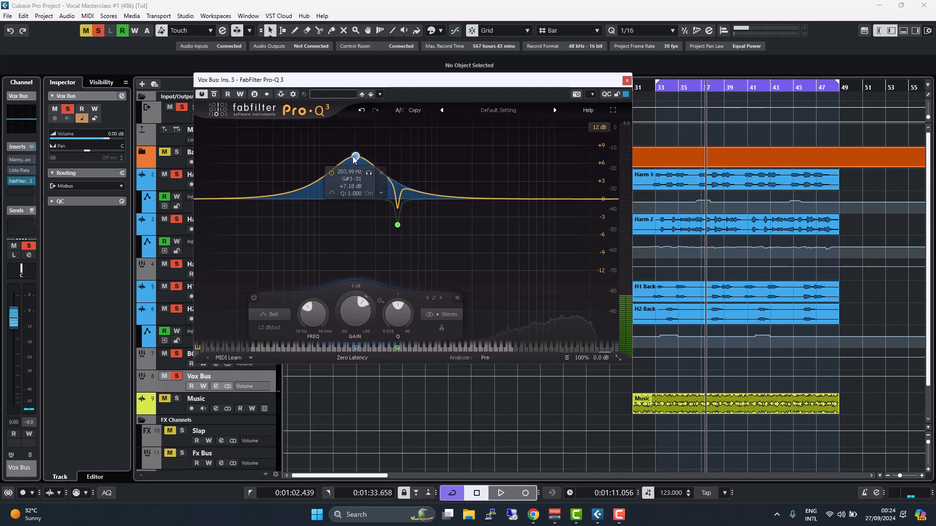
scroll(354, 158, down, 10)
key(space)
scroll(355, 156, up, 10)
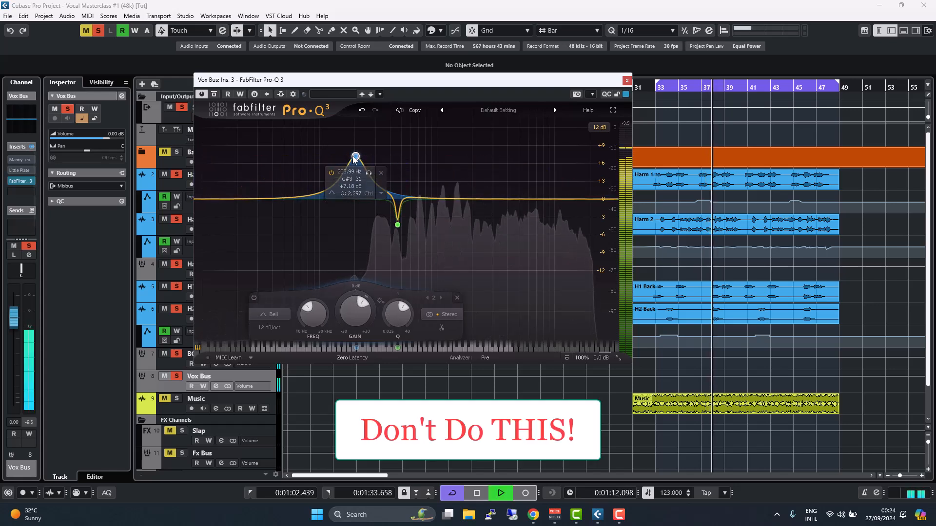
drag(355, 156, 417, 146)
key(space)
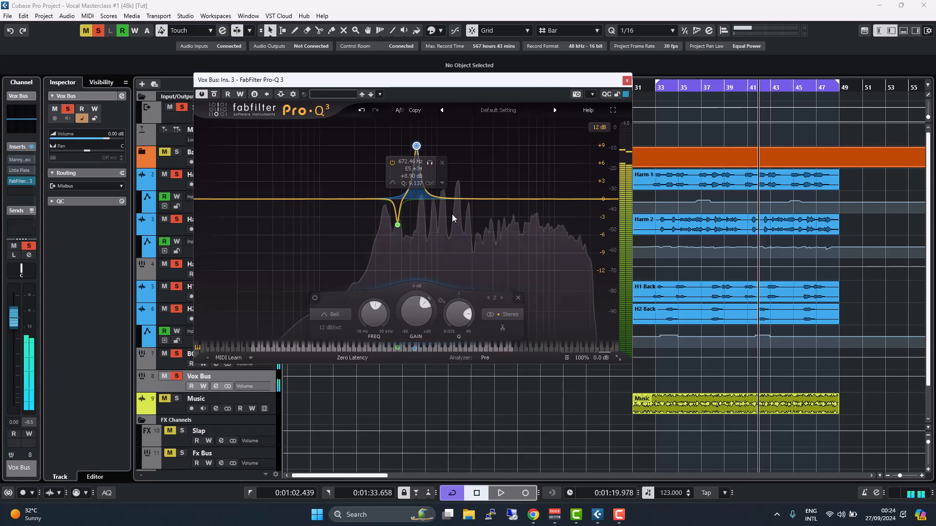
Turn the 672 Hz boost into a cut of about -2.9 dB.
scroll(414, 306, down, 6)
scroll(414, 305, down, 2)
scroll(415, 305, up, 3)
scroll(414, 305, down, 6)
scroll(414, 305, up, 4)
scroll(414, 305, down, 1)
Add a third bell band at about 2370 Hz as a very narrow cut with a Q of 40.
double_click(480, 199)
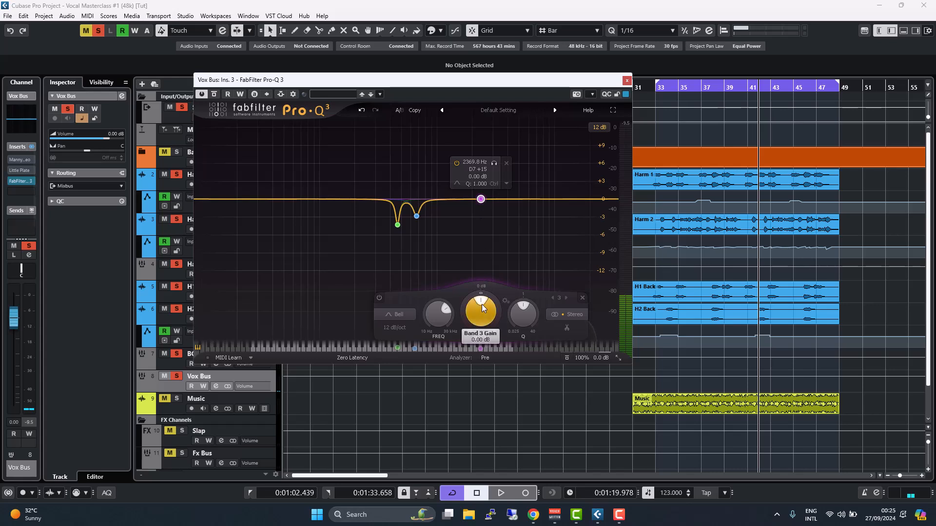
scroll(480, 311, down, 2)
scroll(522, 316, up, 5)
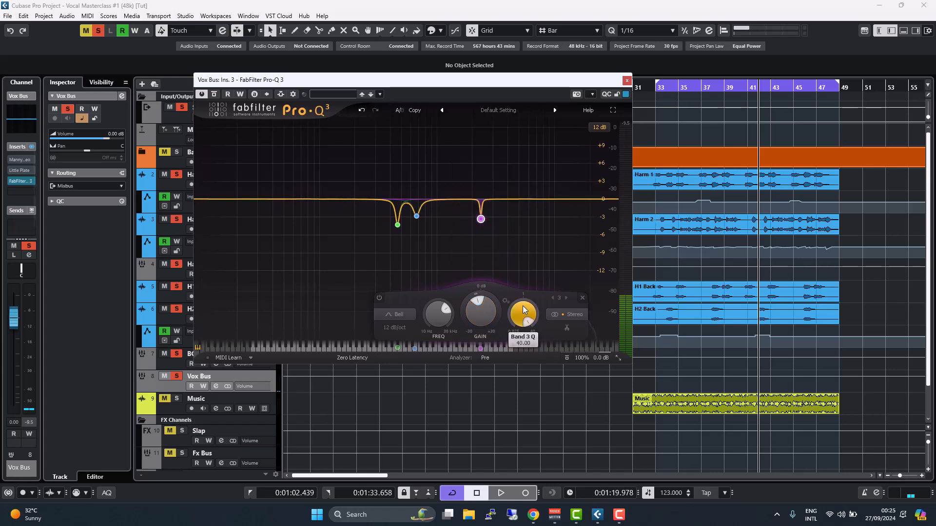
Add a cut at about 4083 Hz with -3.4 dB and a Q of about 11.2, plus another narrow cut at a higher frequency.
double_click(508, 197)
scroll(538, 310, up, 3)
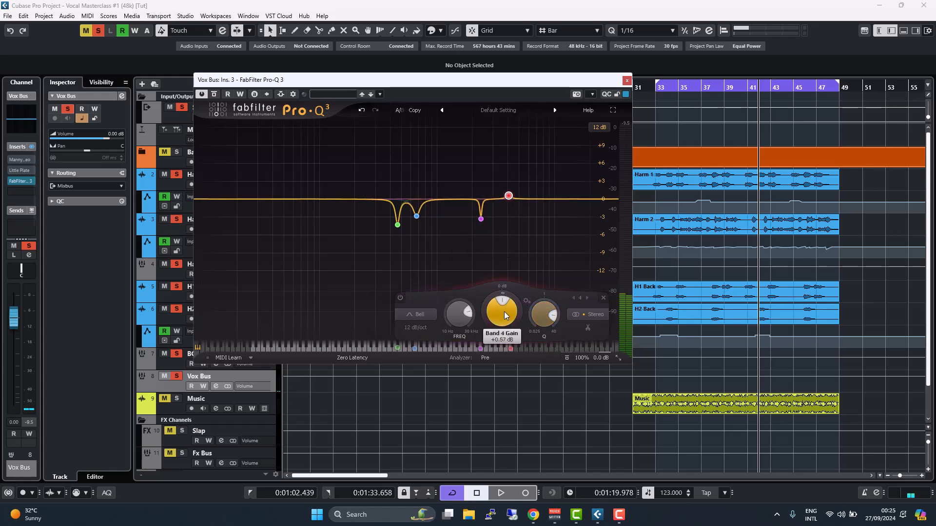
scroll(504, 311, down, 3)
scroll(504, 312, up, 1)
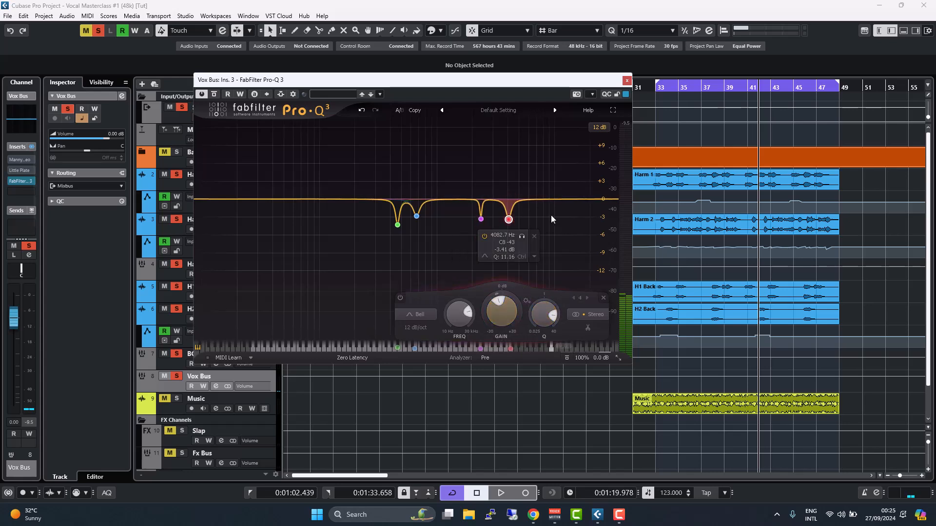
click(541, 200)
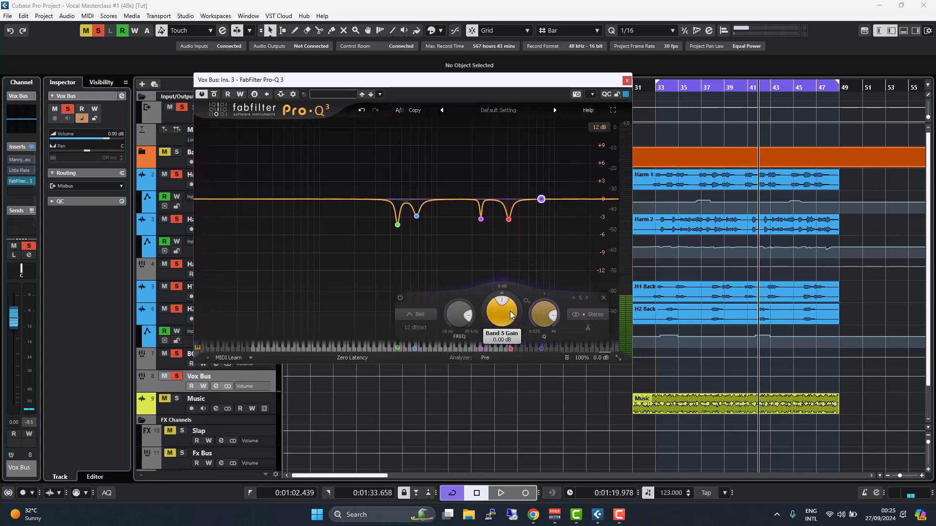
scroll(511, 314, down, 10)
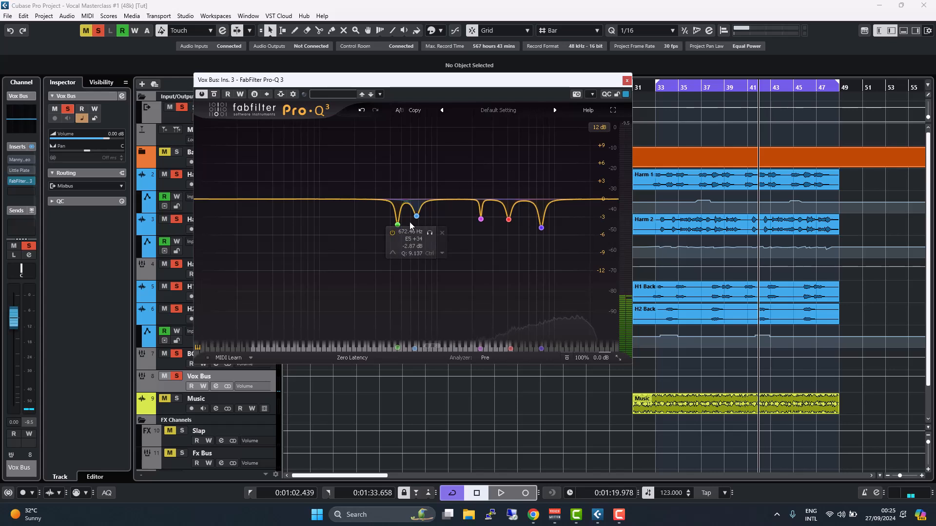
Delete all the EQ bands in Pro-Q 3, then close the plug-in and bypass it on the Vox Bus.
drag(358, 158, 564, 281)
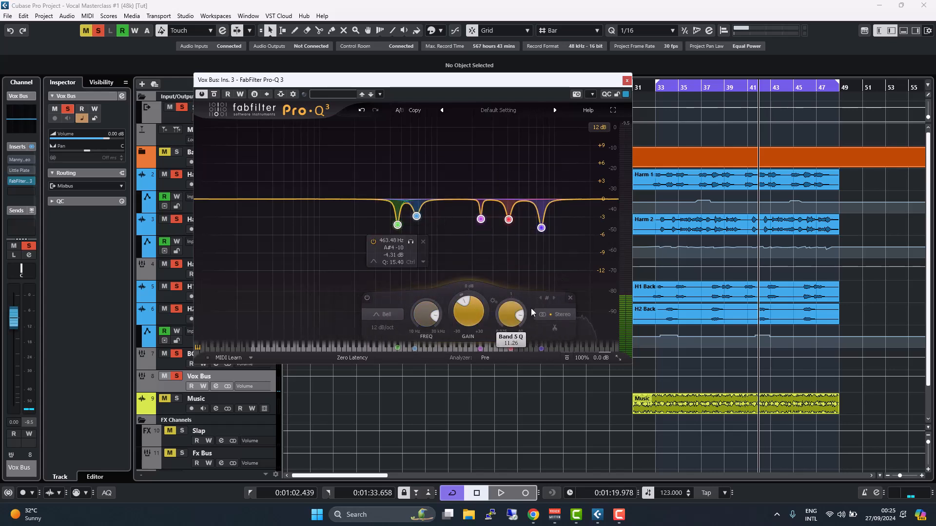
key(Delete)
click(627, 81)
mouse_move(12, 182)
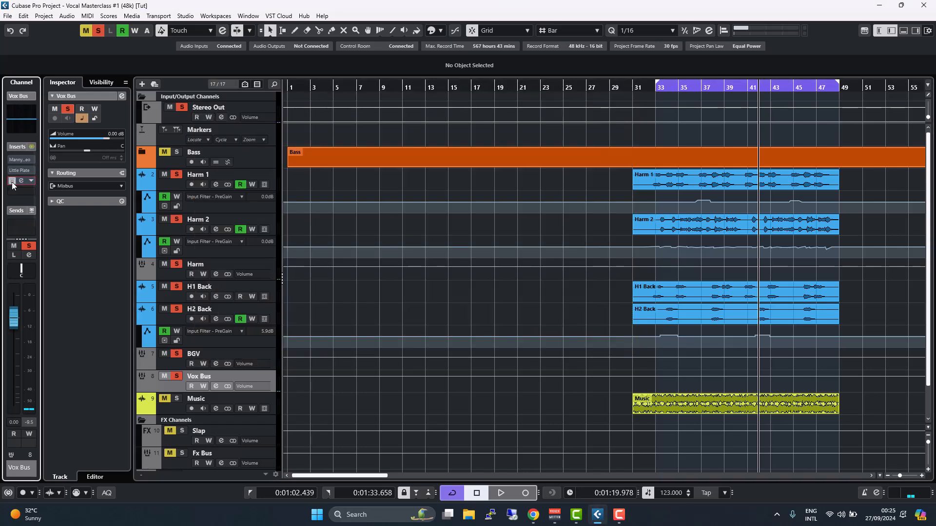
In the MixConsole, open the Harm channel's Pro-Q 3, Tube-Tech ME 1B, Maag EQ4 and bx_console SSL 4000 E and arrange their windows for review.
key(F3)
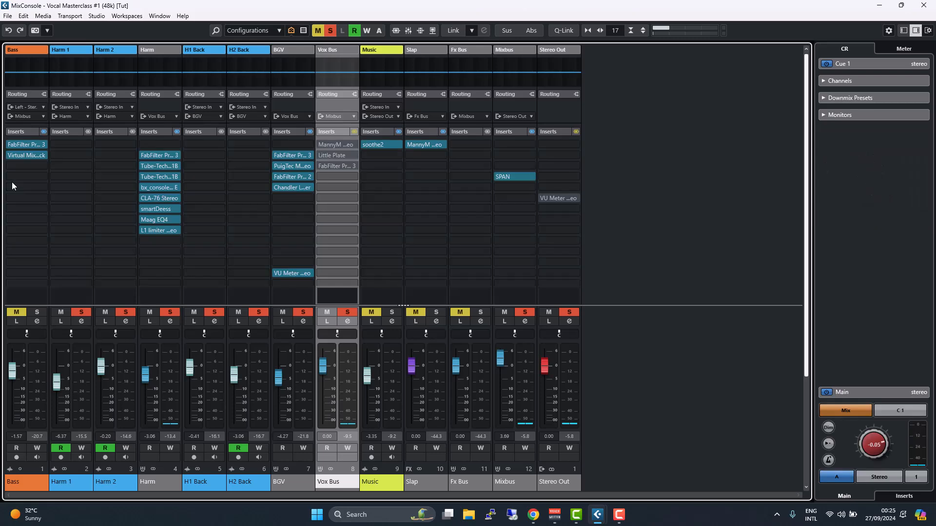
click(157, 157)
drag(308, 82, 453, 37)
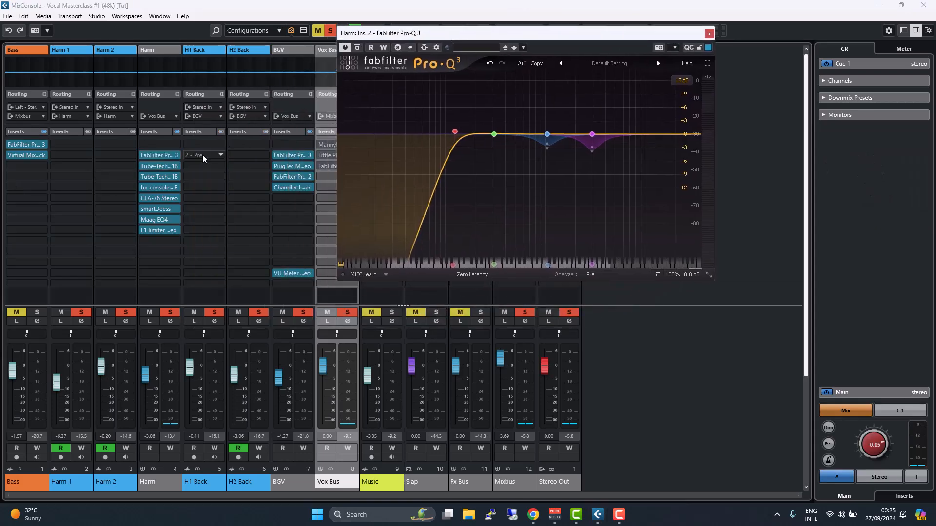
click(153, 167)
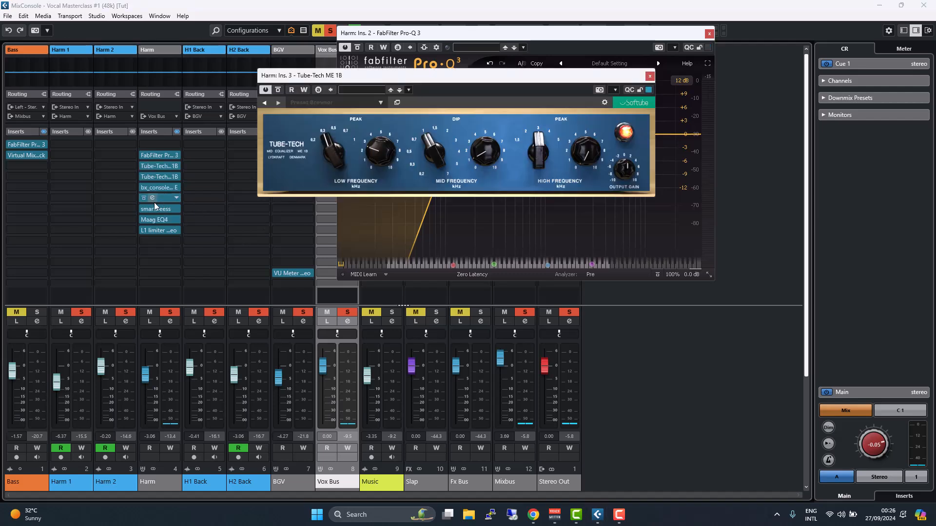
click(156, 219)
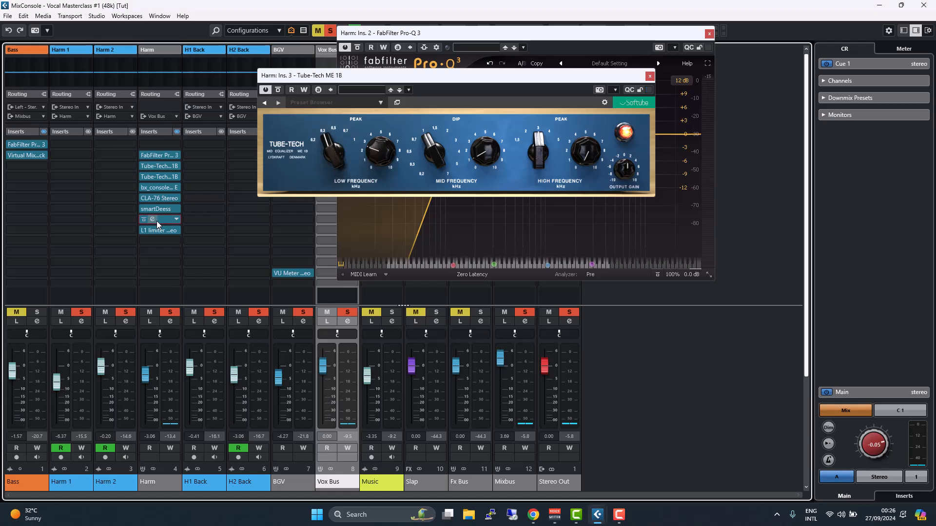
click(155, 188)
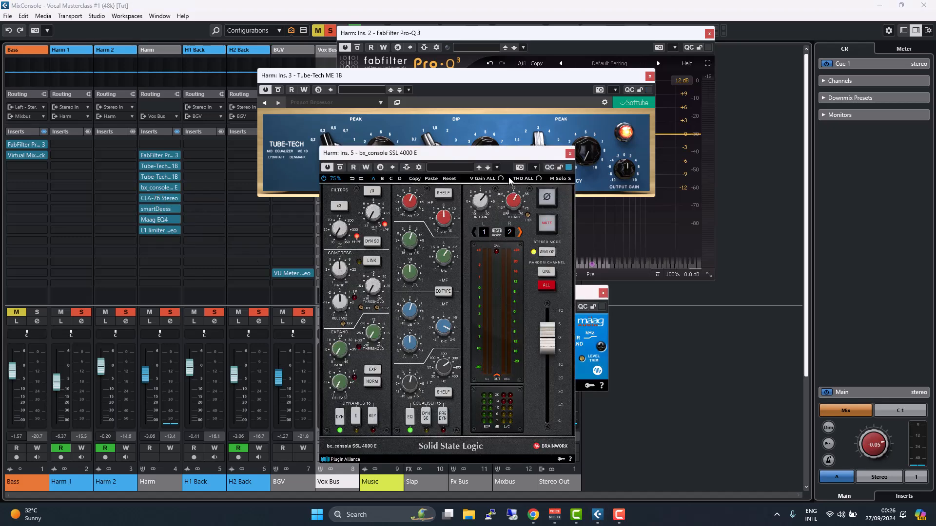
drag(491, 152, 607, 195)
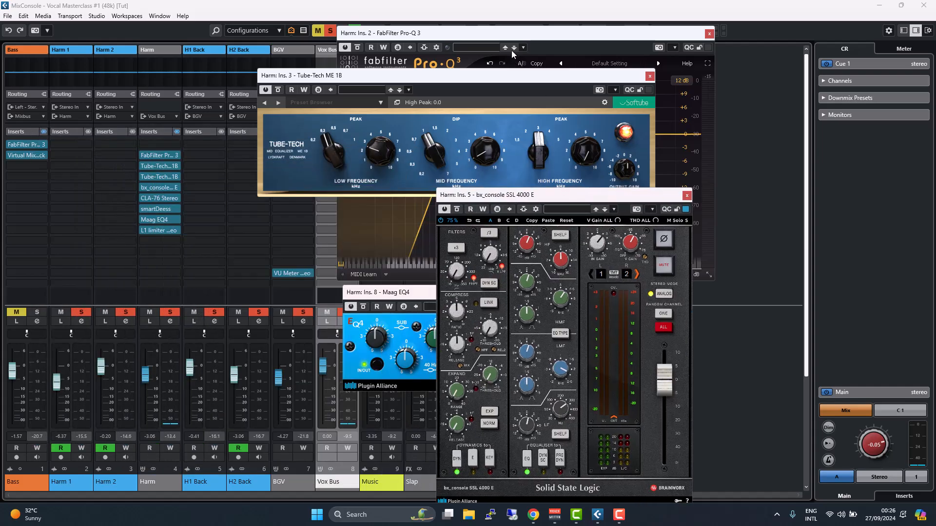
Spread out the Harm channel's Pro-Q 3, Tube-Tech ME 1B, bx_console SSL 4000 E and Maag EQ4 windows so each can be inspected.
drag(503, 37, 170, 50)
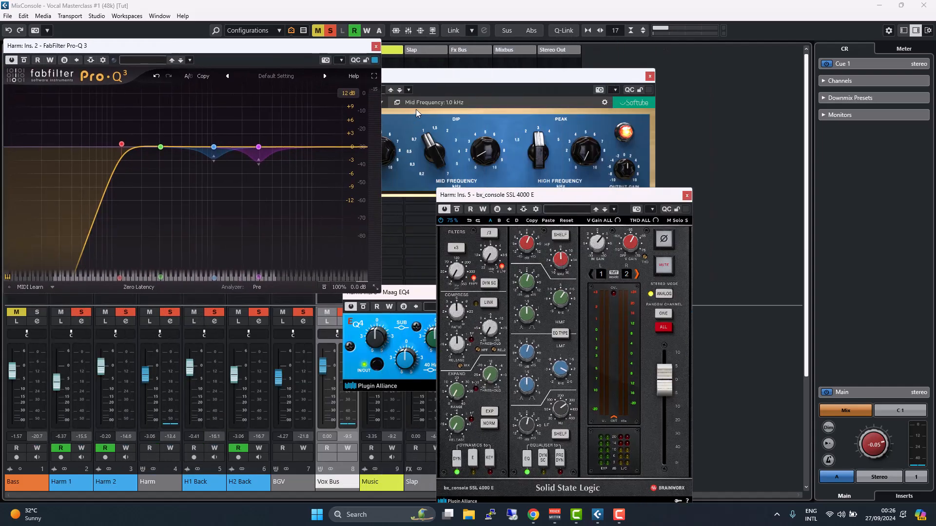
drag(429, 84, 512, 48)
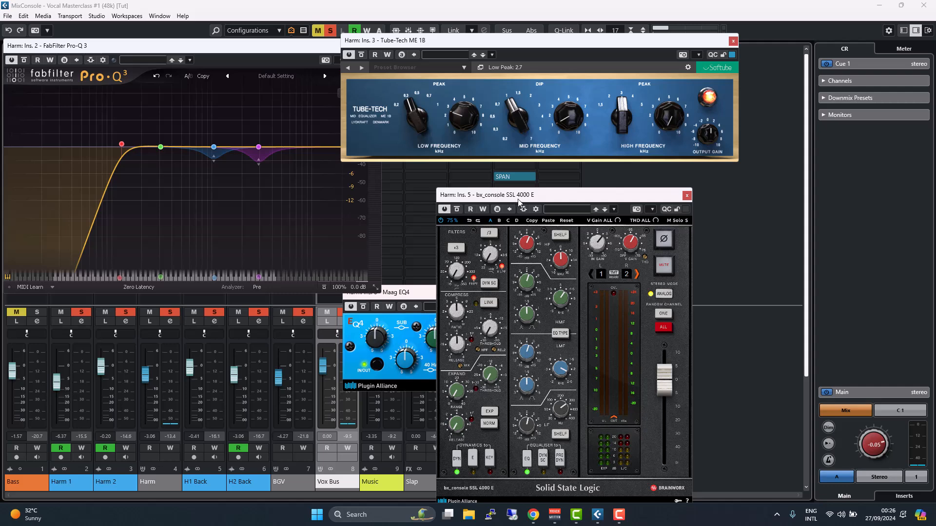
drag(482, 195, 532, 161)
drag(436, 294, 333, 372)
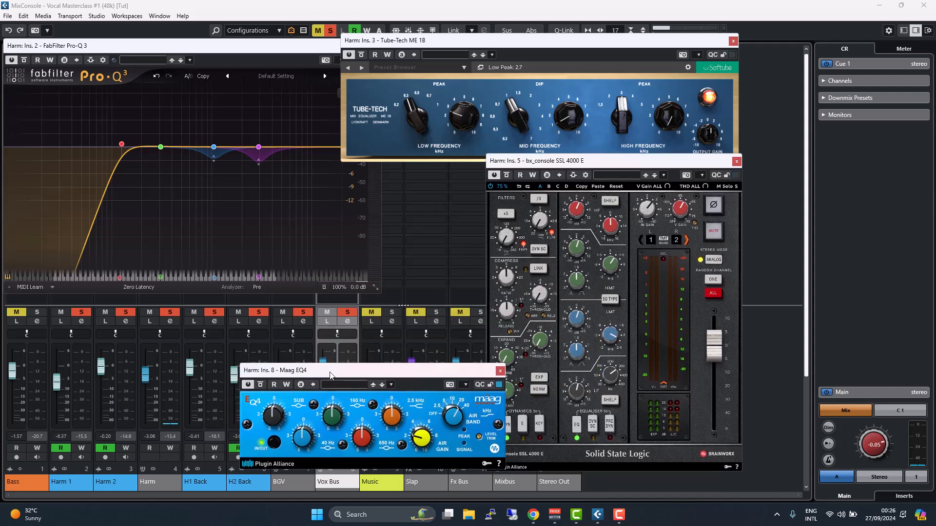
Play the song while examining the high-pass and dynamic cuts in the Harm channel's Pro-Q 3, and close its window.
click(164, 51)
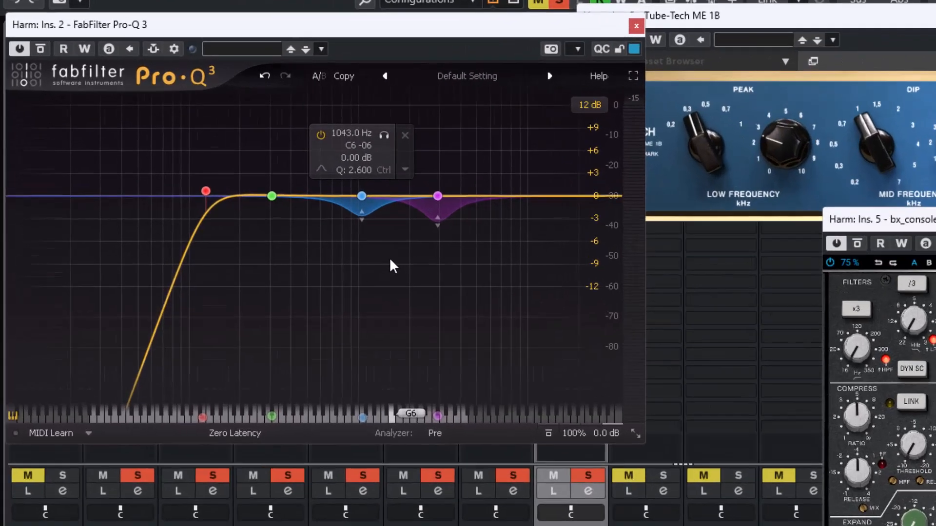
key(space)
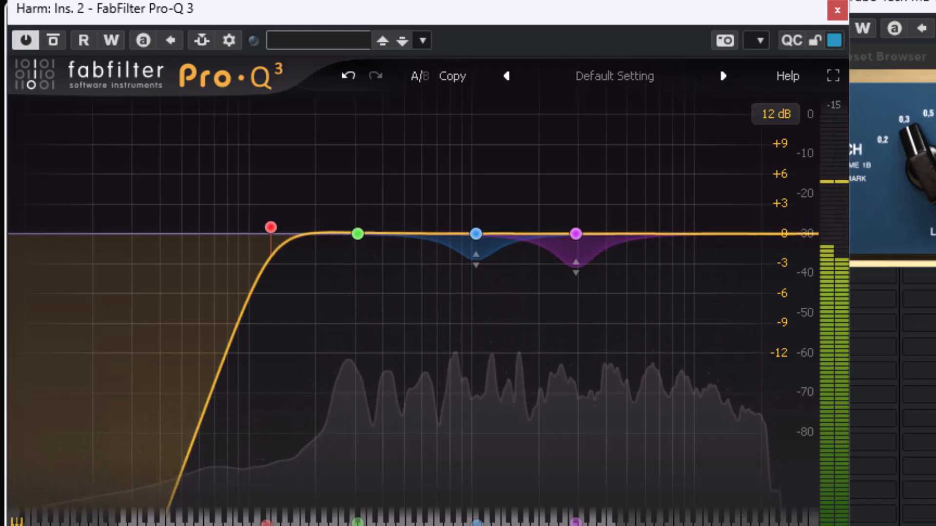
mouse_move(521, 281)
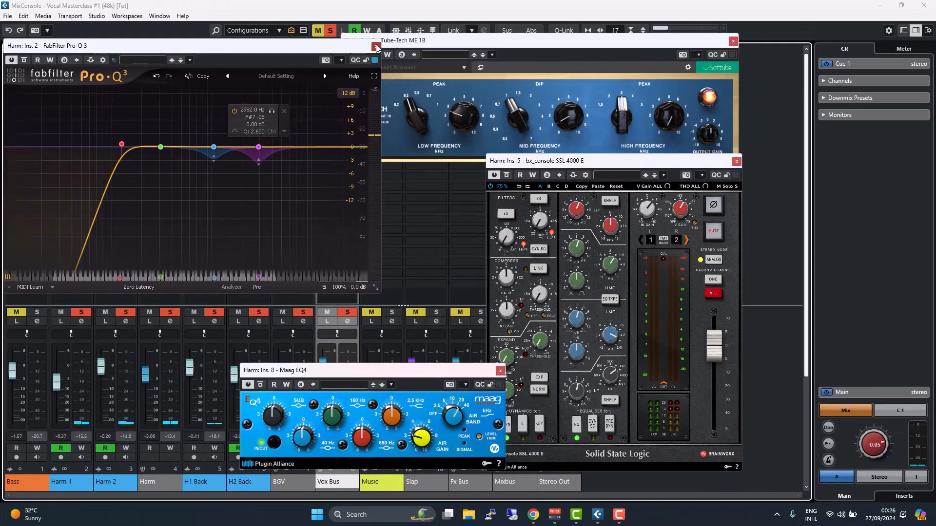
click(772, 15)
Compare the Harm vocal with the Tube-Tech ME 1B bypassed and active, and close the plug-in.
click(504, 43)
drag(503, 44, 275, 173)
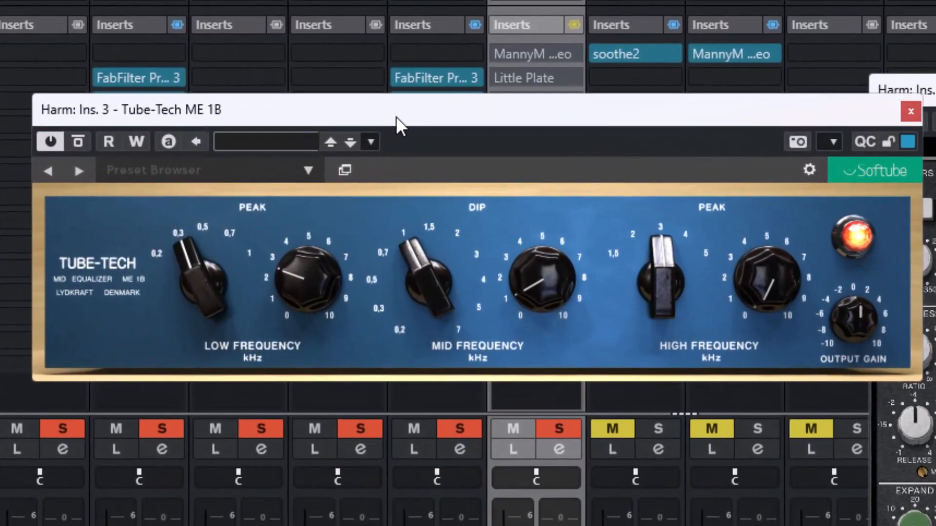
click(77, 141)
click(76, 140)
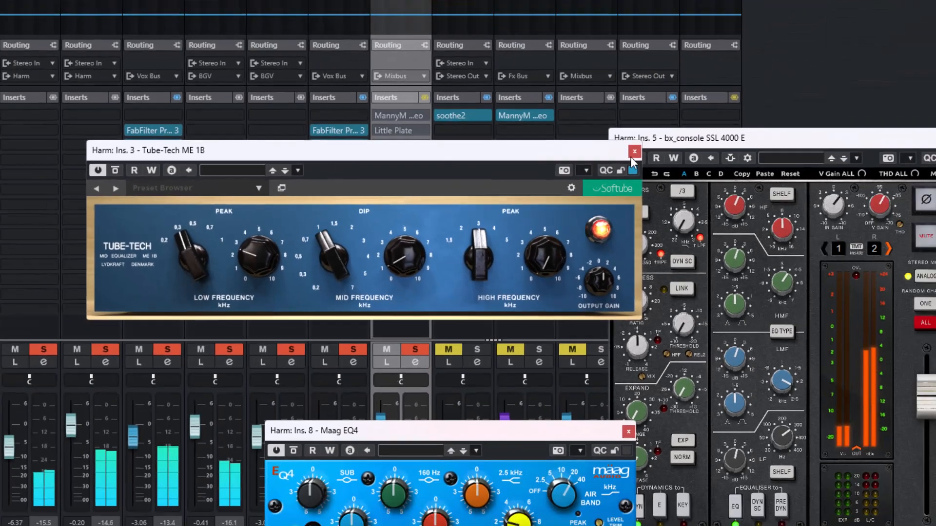
click(910, 112)
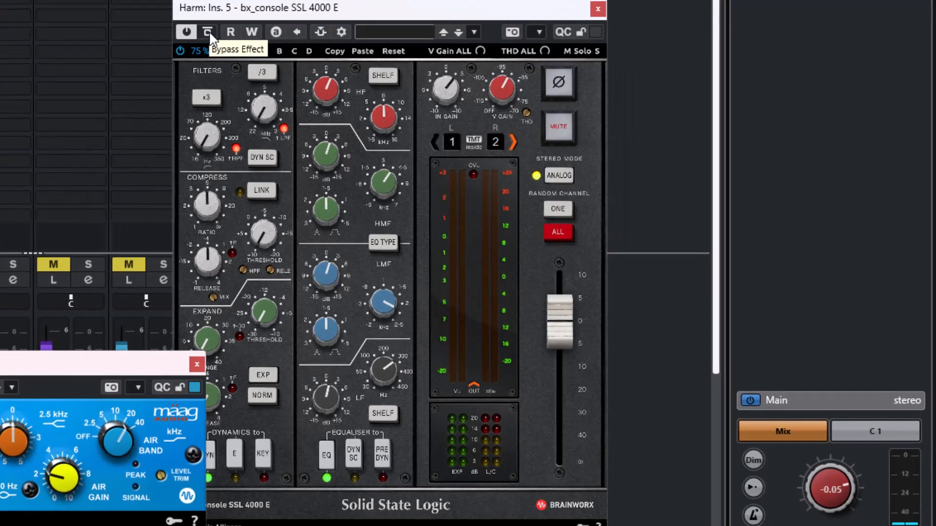
Compare the Harm vocal with the bx_console SSL 4000 E bypassed and active, and close the plug-in.
click(274, 64)
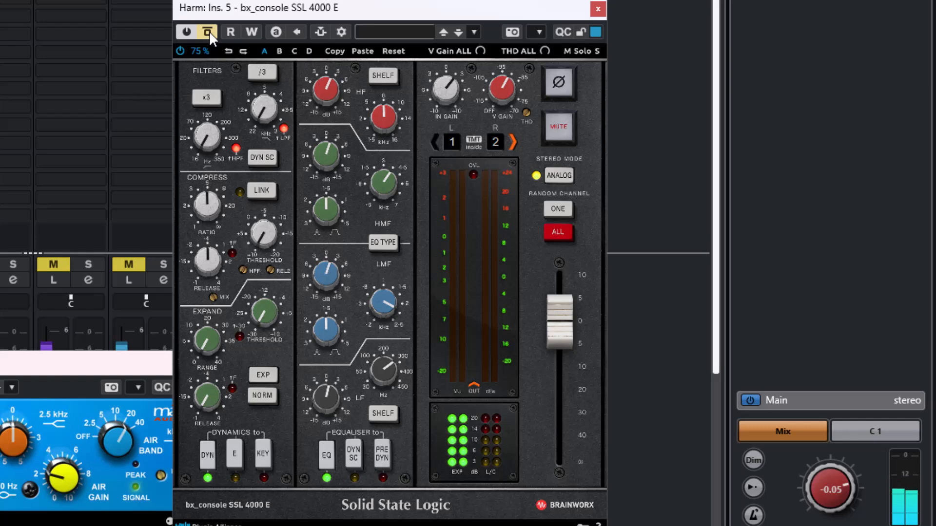
click(209, 31)
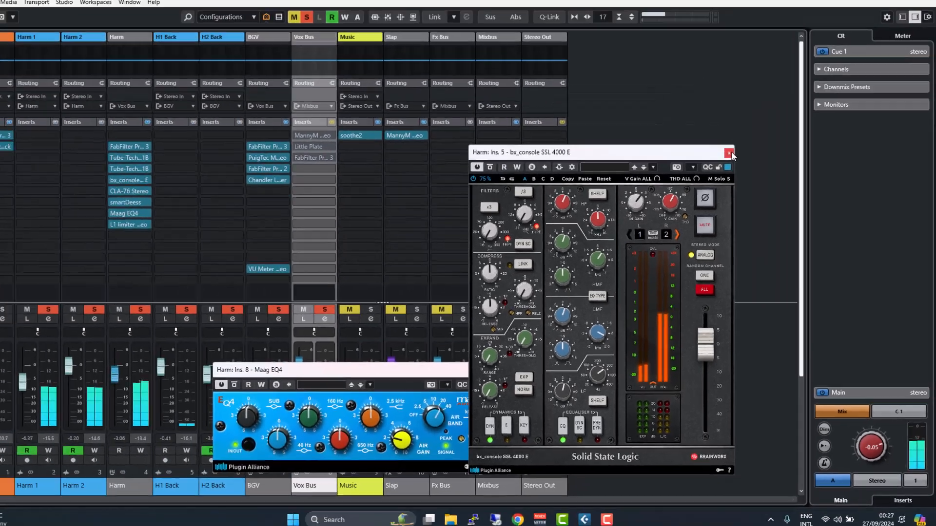
click(628, 44)
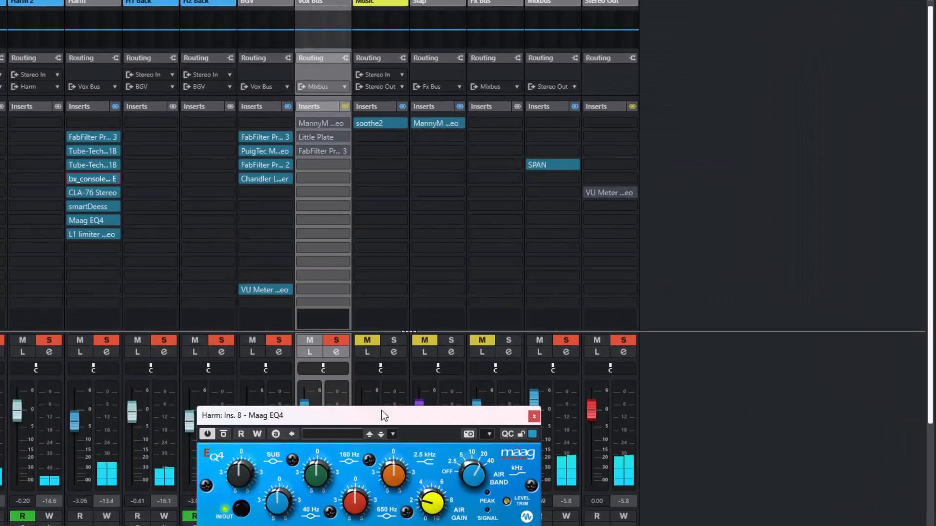
Compare the Maag EQ4 bypassed and active during playback, with only the Harm group soloed.
drag(375, 371, 408, 169)
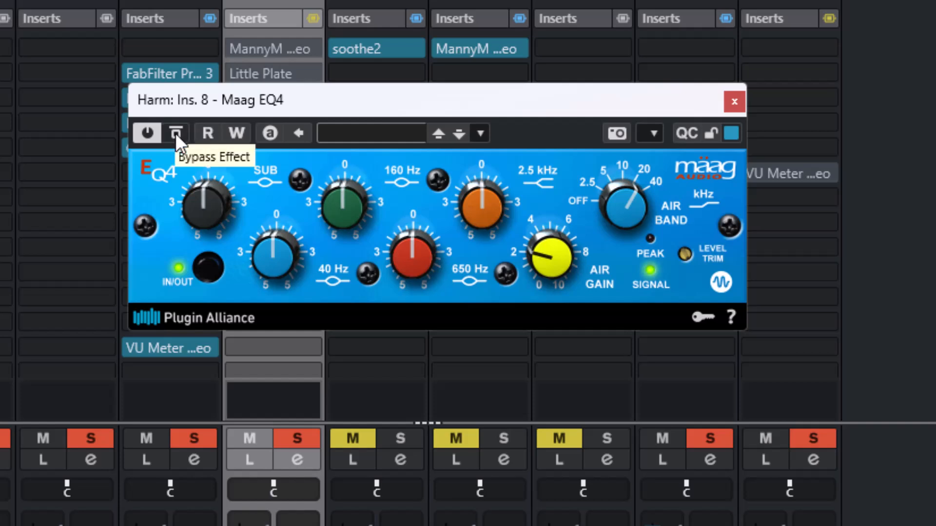
click(176, 136)
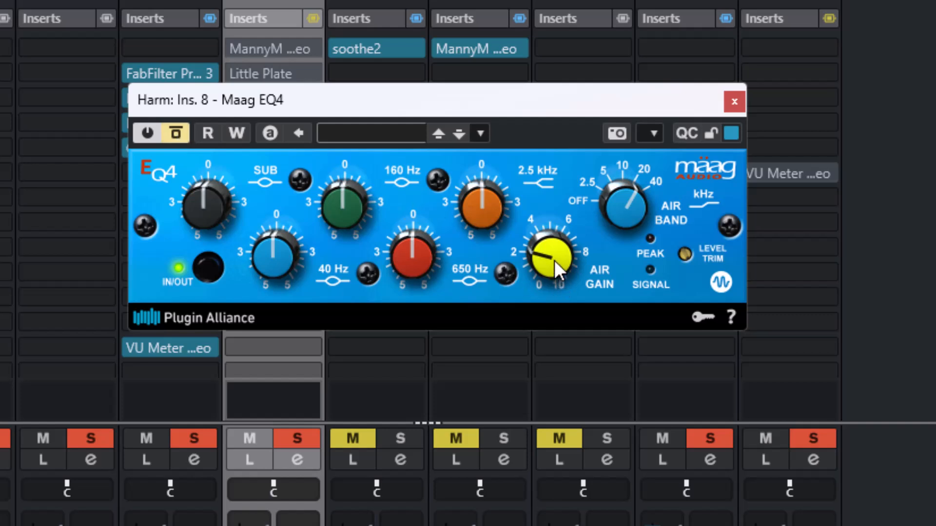
click(300, 446)
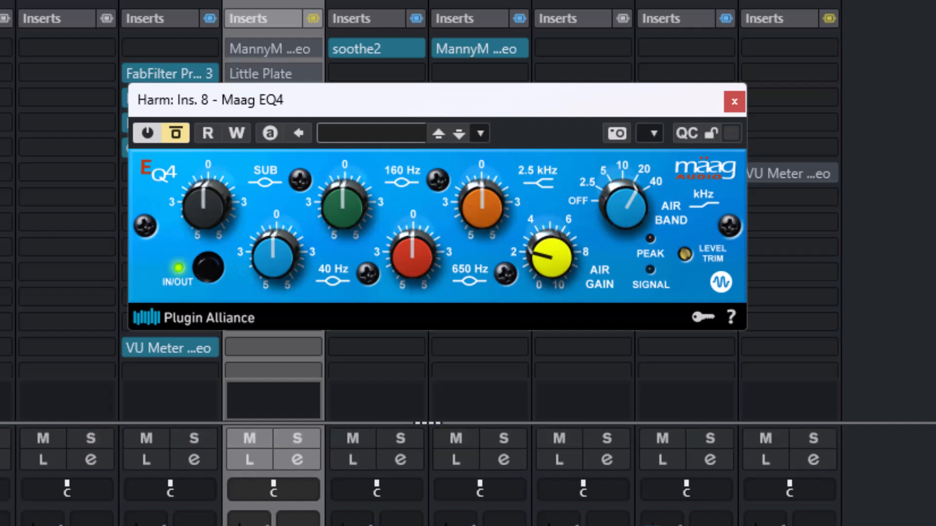
click(0, 438)
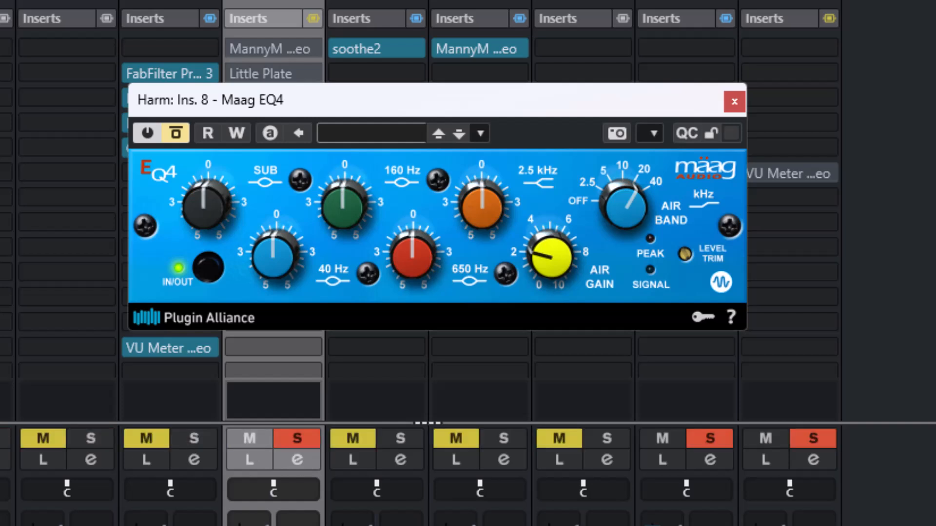
click(176, 131)
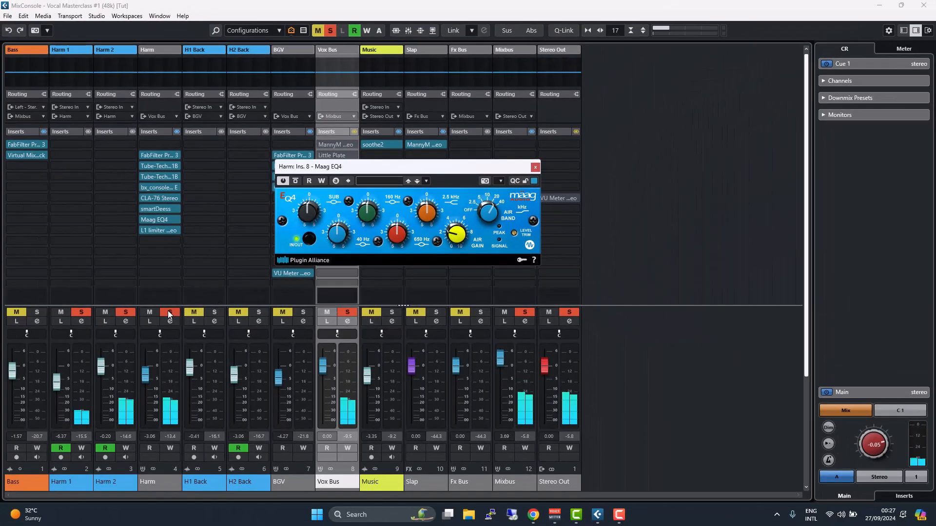
Turn off the Harm channel's solo and close the Maag EQ4.
click(170, 312)
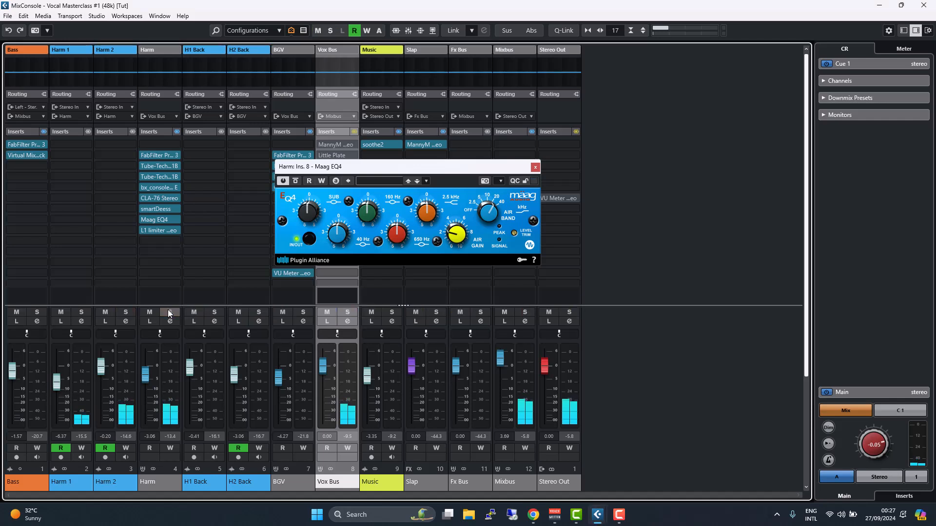
click(535, 167)
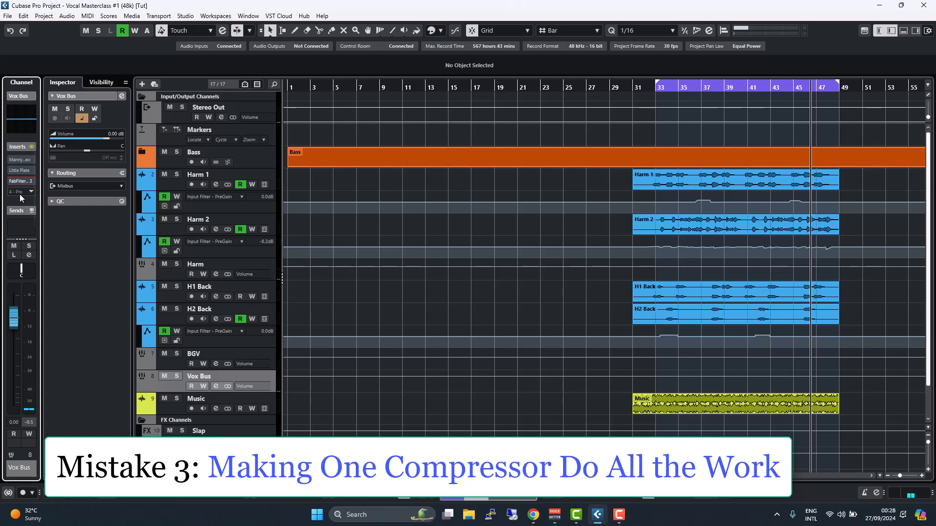
In the MixConsole, open the Harm channel's Tube-Tech CL 1B and CLA-76 Stereo compressors and arrange their windows for review.
key(F3)
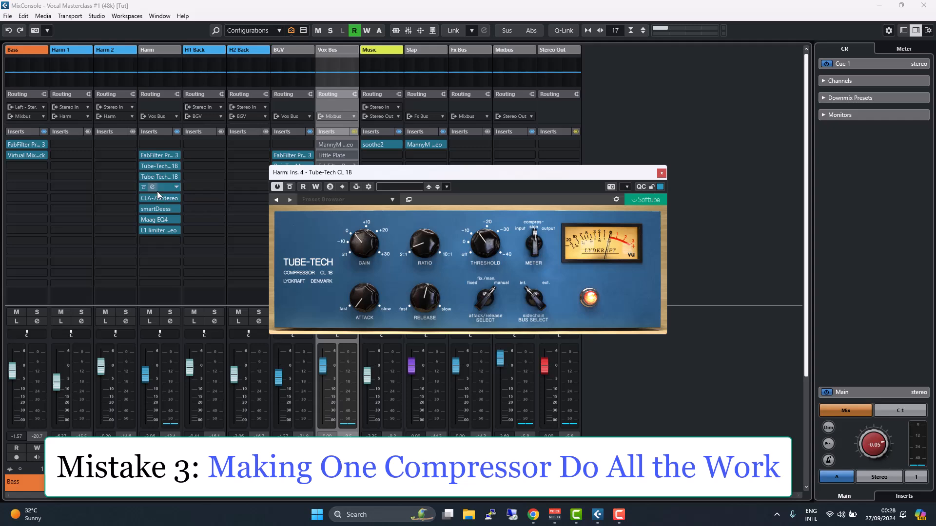
click(156, 197)
drag(491, 178, 456, 74)
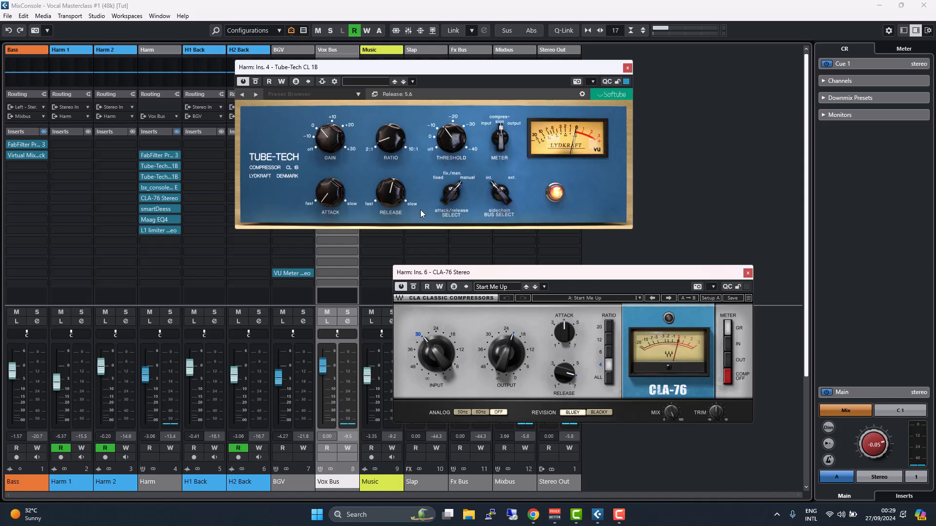
Play the song and toggle the bypass of the CLA-76 and the Tube-Tech CL 1B to compare the vocal's compression.
key(space)
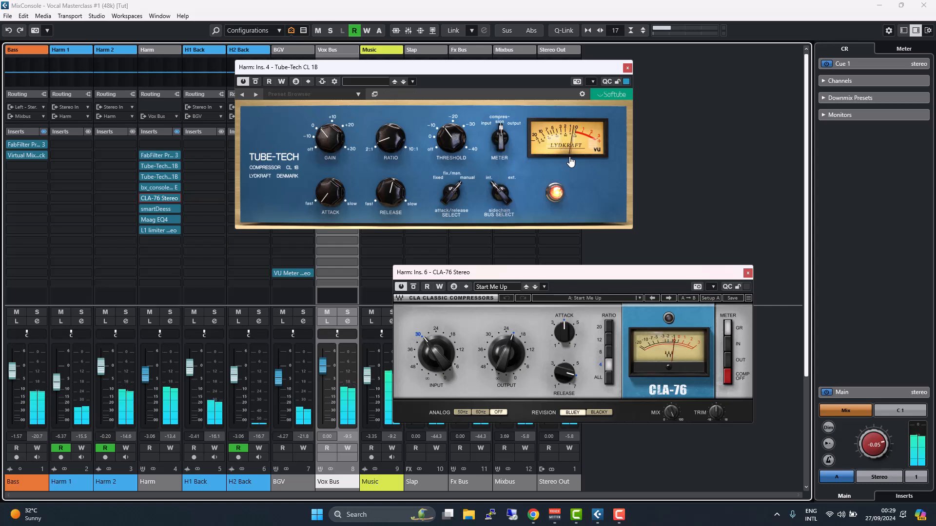
click(413, 287)
click(414, 287)
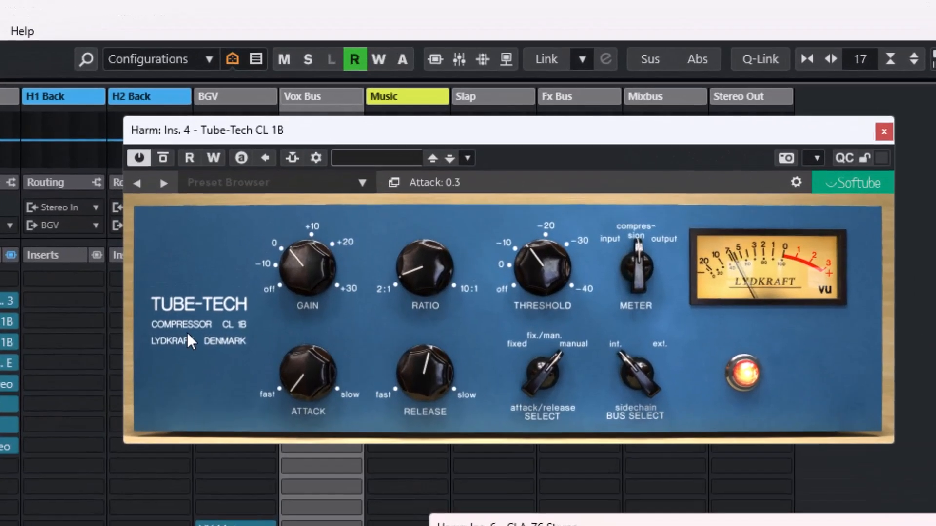
click(224, 112)
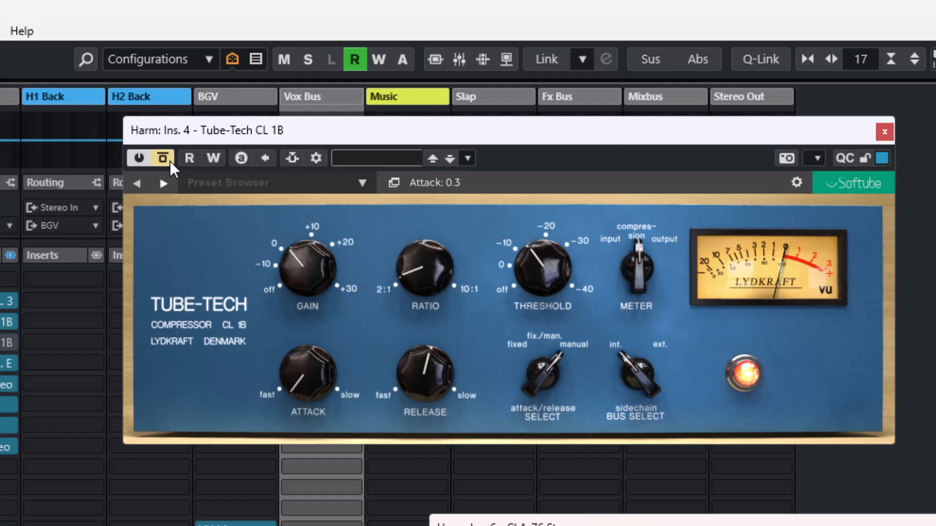
click(169, 160)
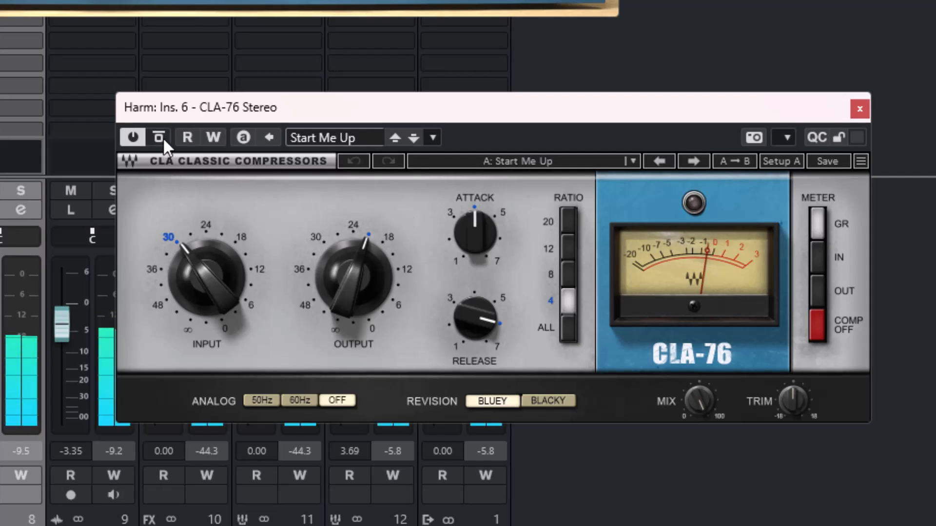
Compare the CLA-76 Stereo bypassed and active on the Harm channel, and close both compressor windows.
click(163, 139)
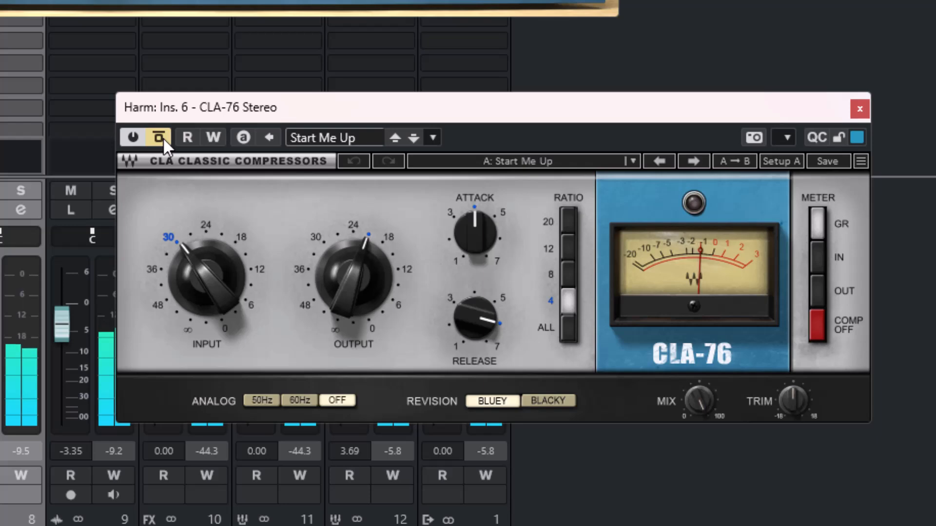
click(163, 138)
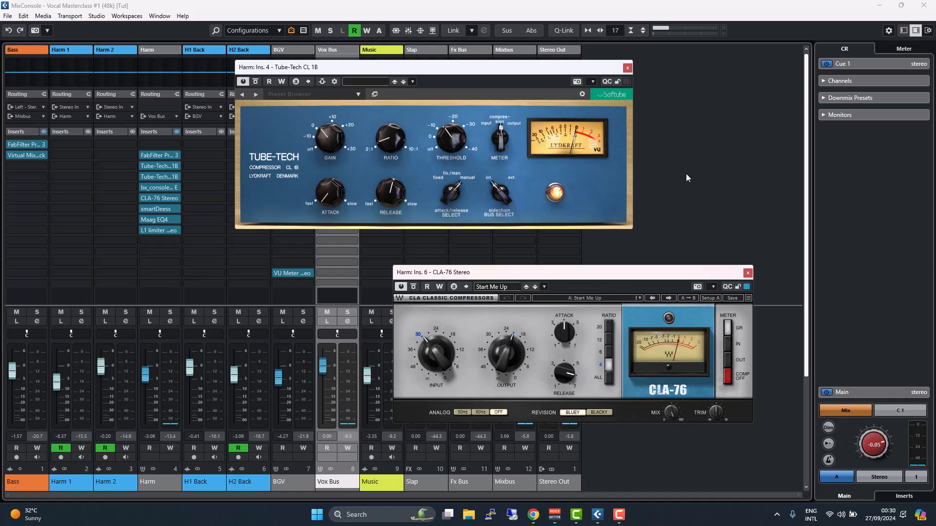
click(747, 273)
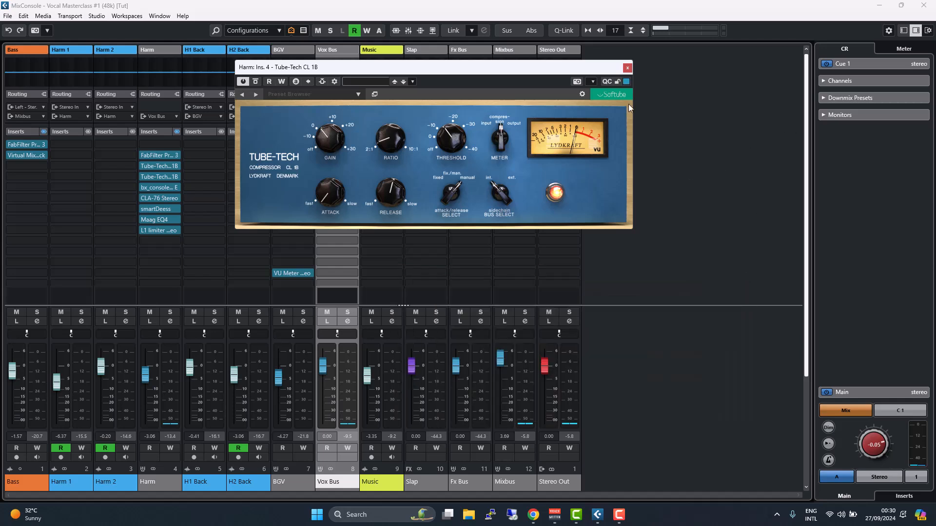
click(627, 68)
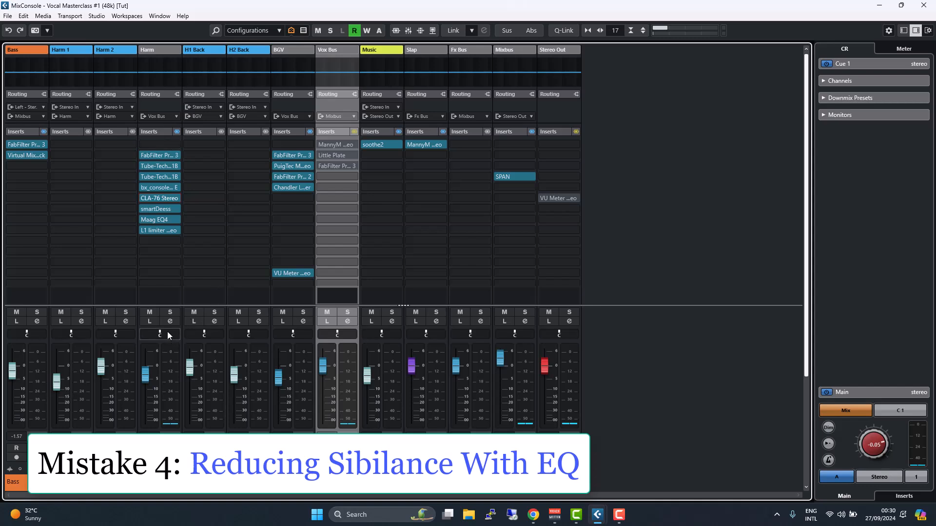
Solo the Harm channel, insert FabFilter Pro-Q 3 in its first insert slot and open the plug-in window.
click(170, 311)
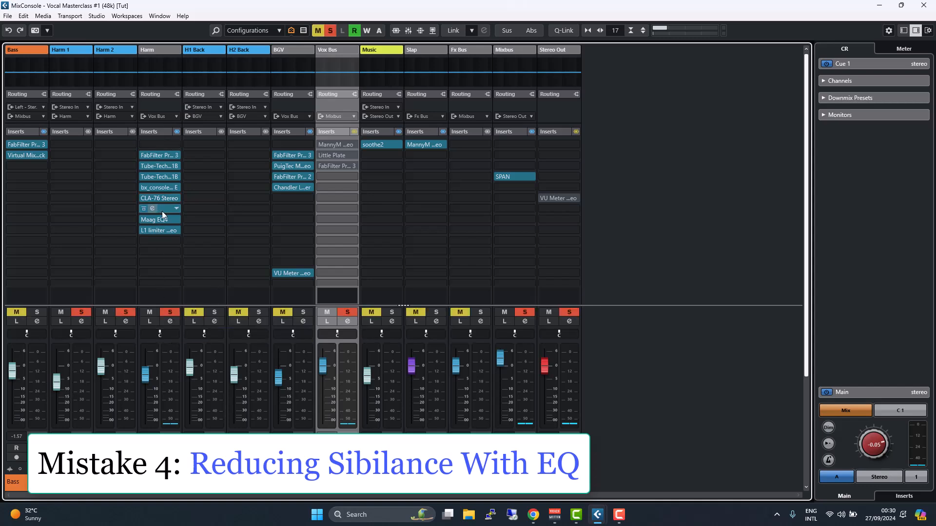
click(165, 144)
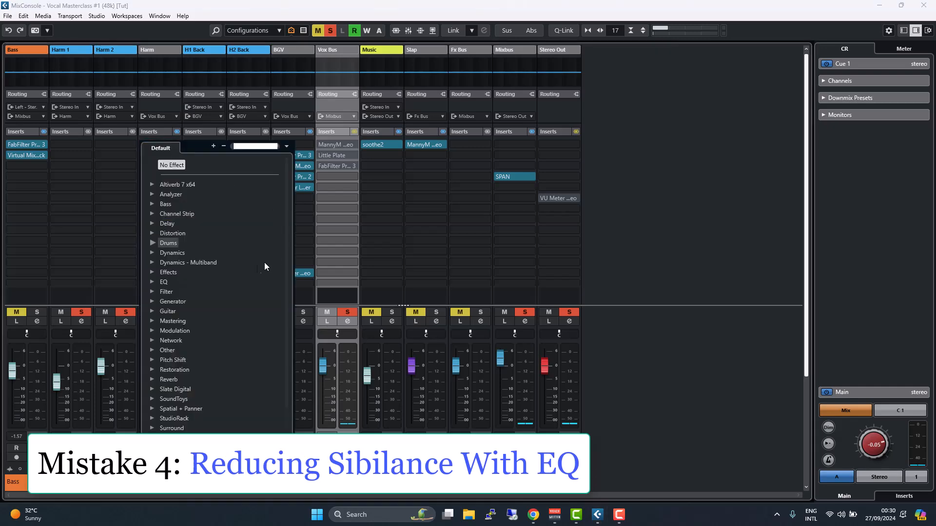
text(pro)
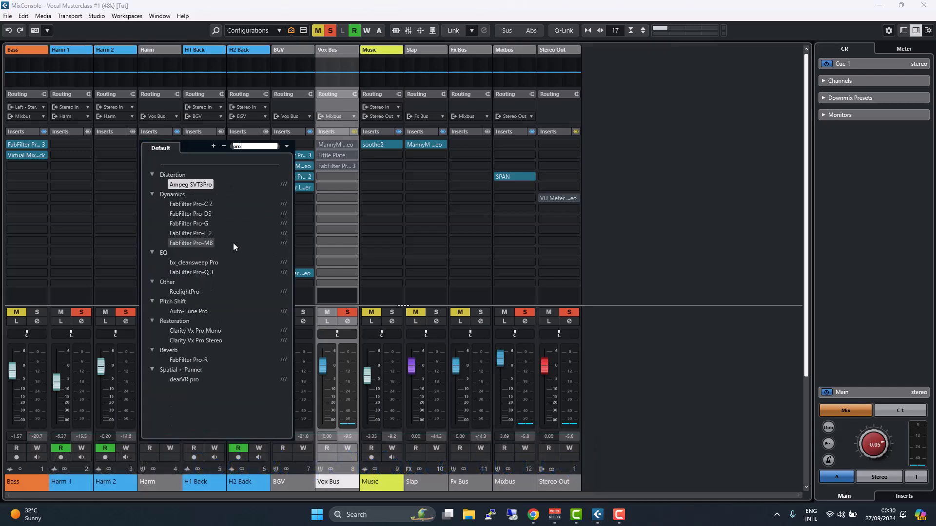
text(-)
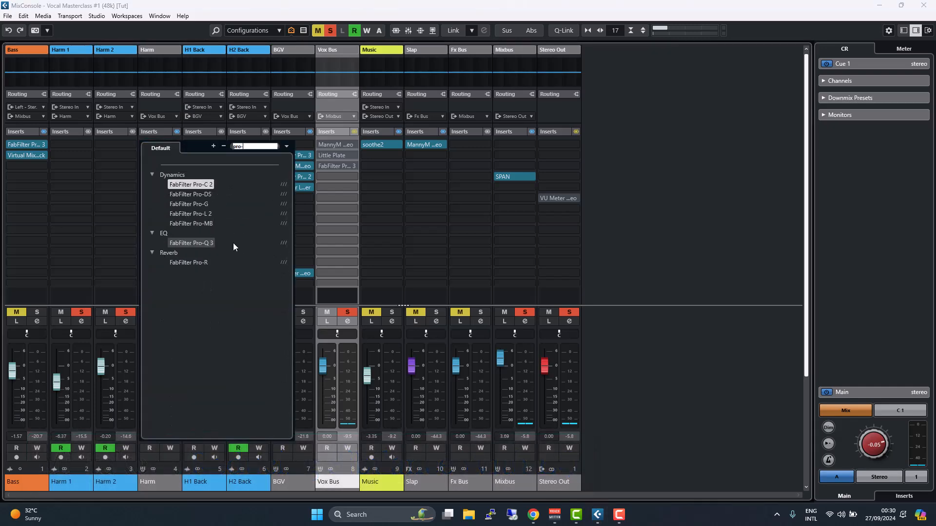
click(206, 243)
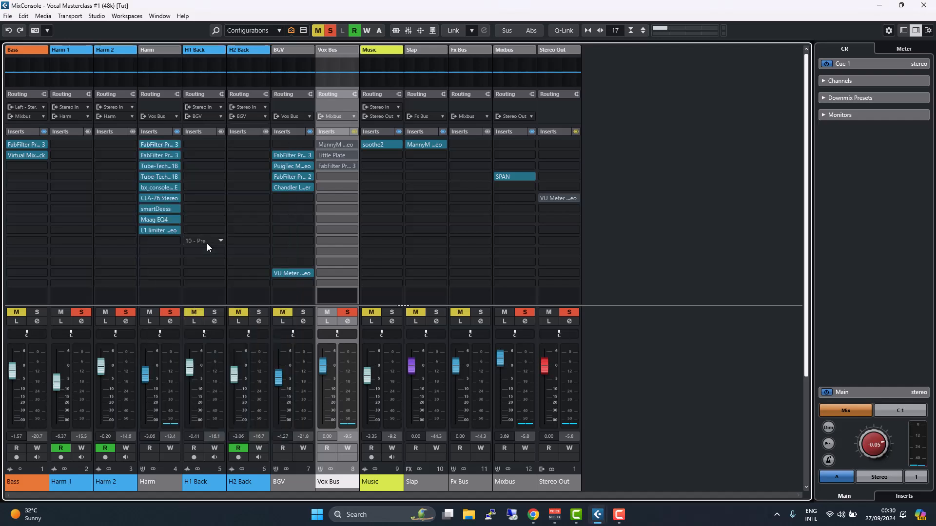
click(156, 143)
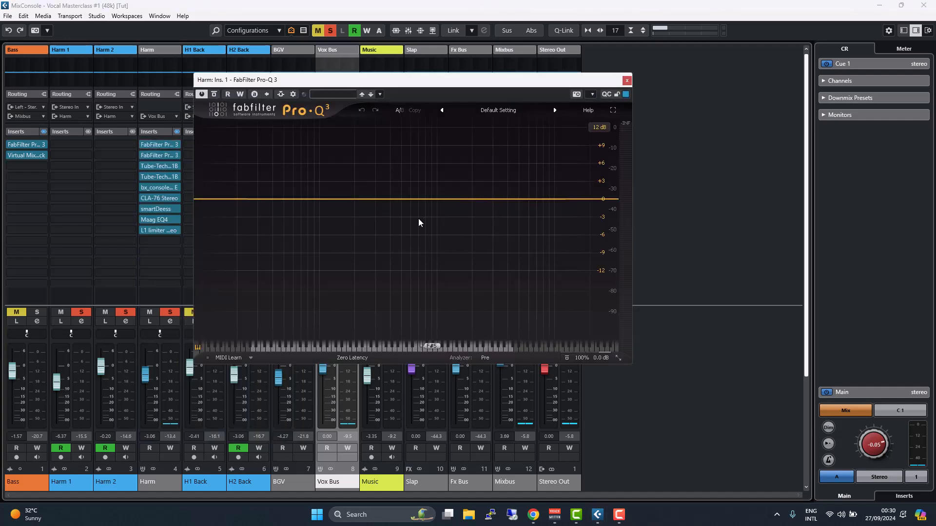
Play the song, add Pro-Q 3 bands at about 2.2 kHz and 11.7 kHz, and make the higher one a Bell with a Q of about 22.89.
click(477, 198)
key(space)
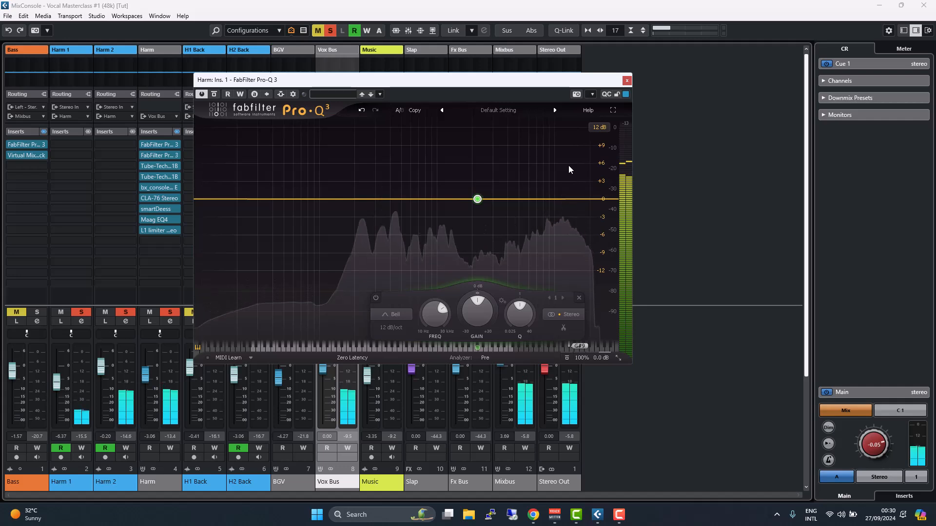
click(562, 198)
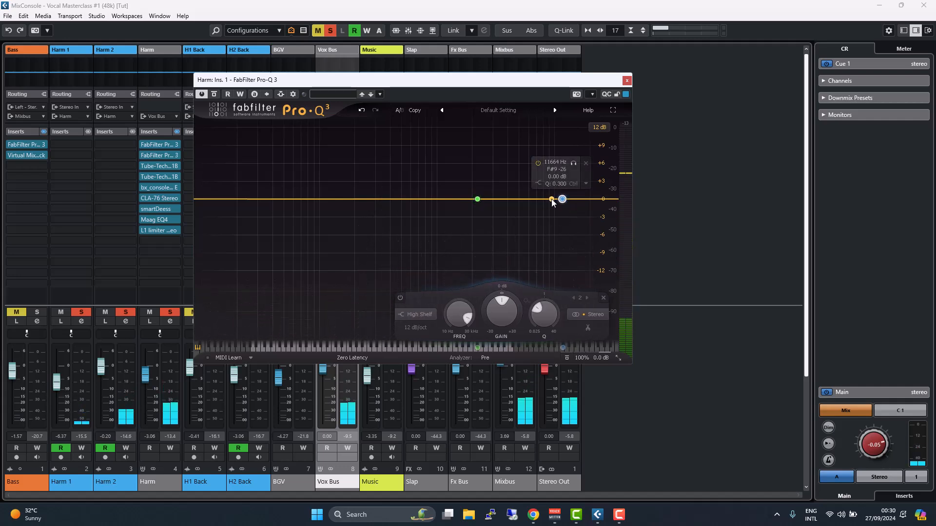
scroll(548, 313, up, 5)
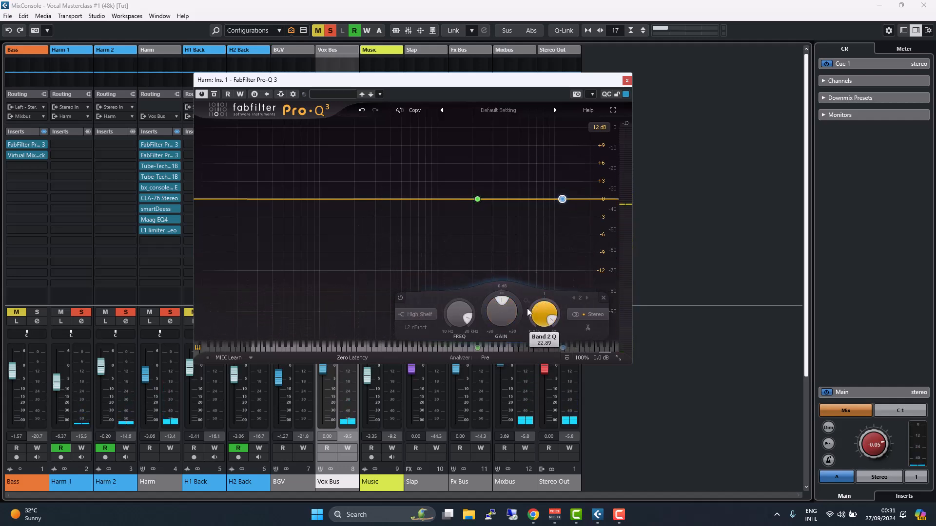
mouse_move(504, 306)
mouse_down()
mouse_move(504, 286)
mouse_move(505, 301)
mouse_up()
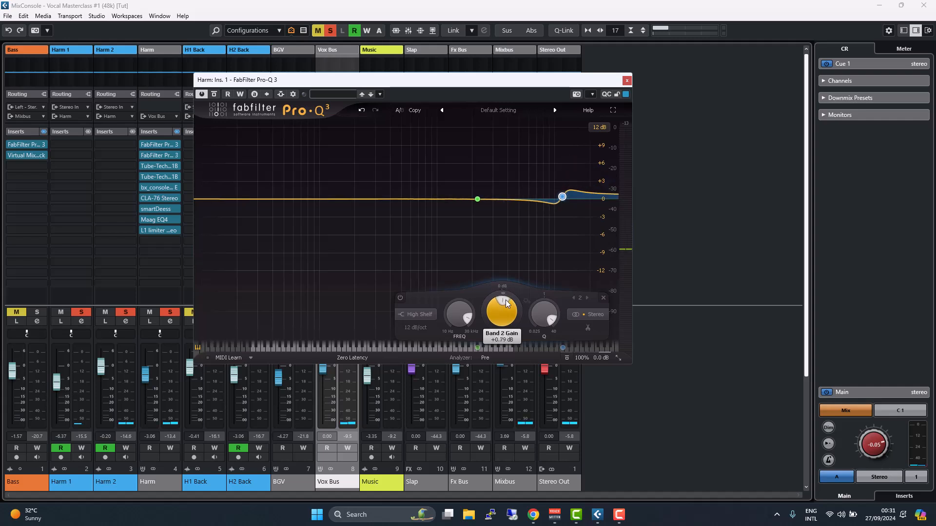
click(417, 314)
click(412, 222)
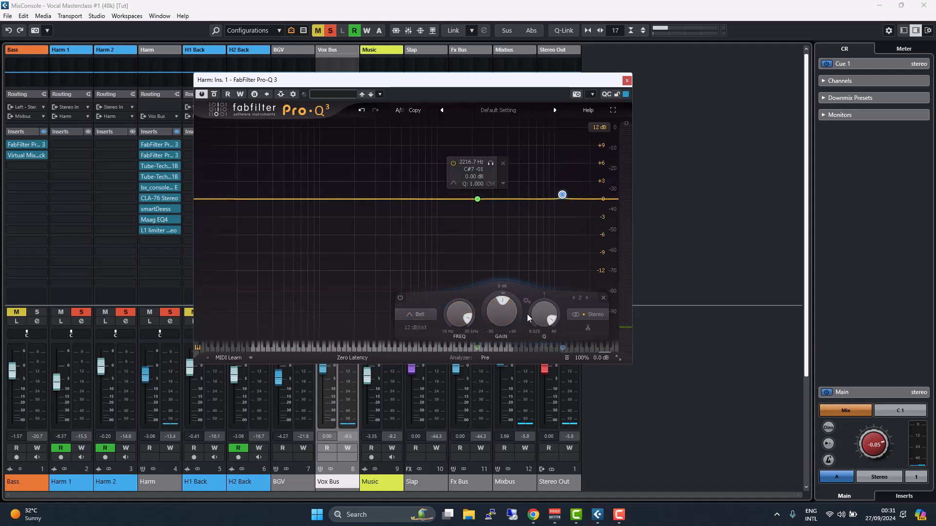
Boost the high Bell band to about +9.19 dB and move the Pro-Q 3 window clear of the channel mute and solo controls.
drag(504, 308, 498, 282)
drag(370, 80, 527, 69)
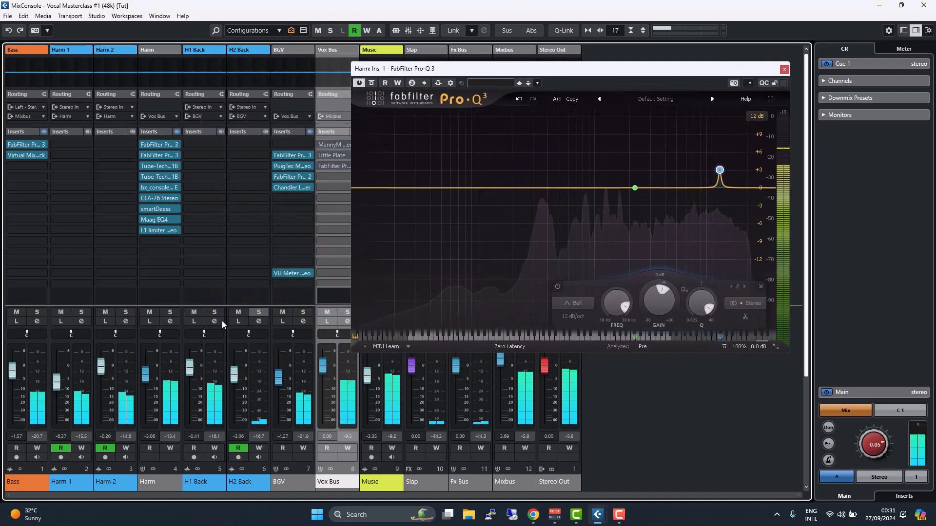
mouse_move(633, 197)
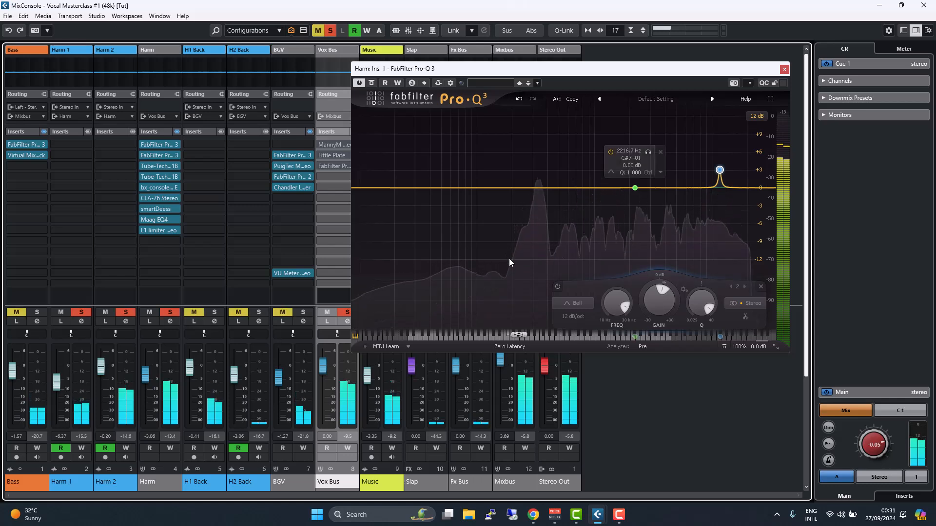
drag(658, 294, 659, 282)
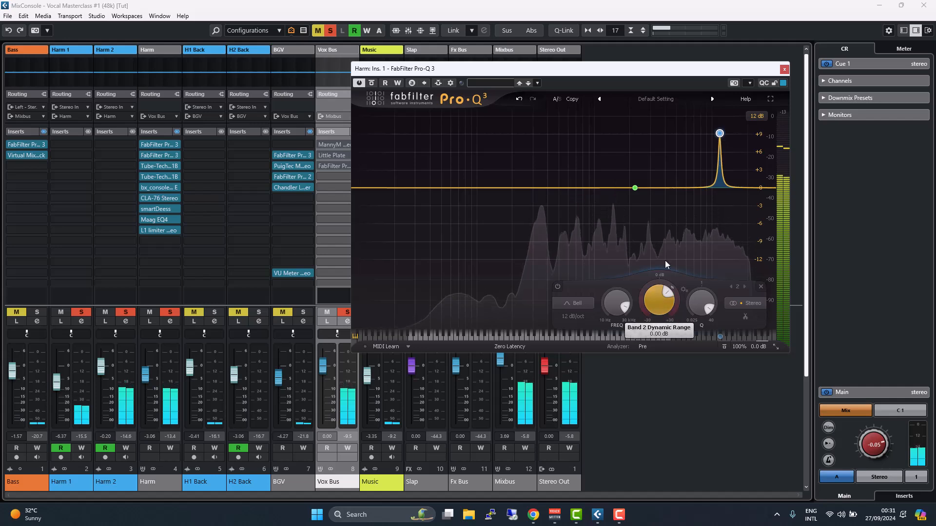
Widen the high band to a Q of about 7.528, try a cut of about -4.93 dB near 12.1 kHz, and delete the band.
mouse_move(720, 133)
scroll(720, 133, down, 6)
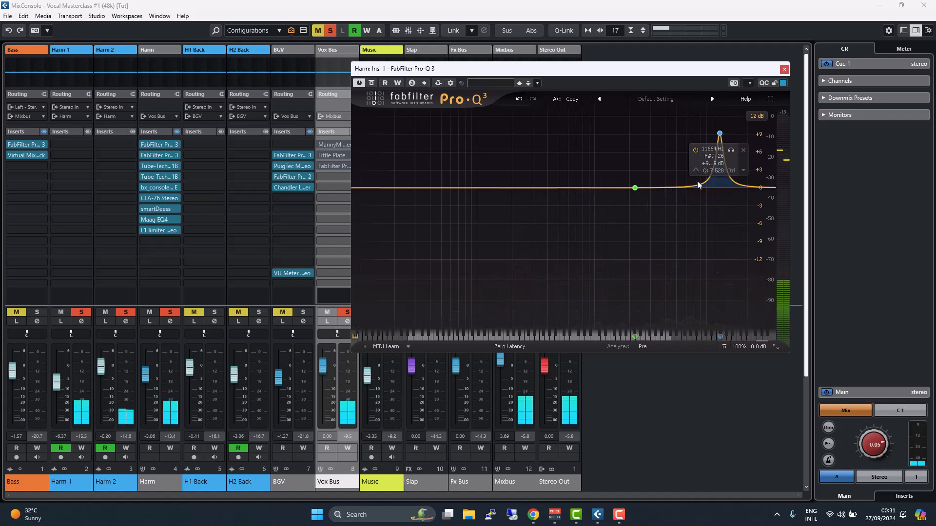
drag(720, 133, 721, 219)
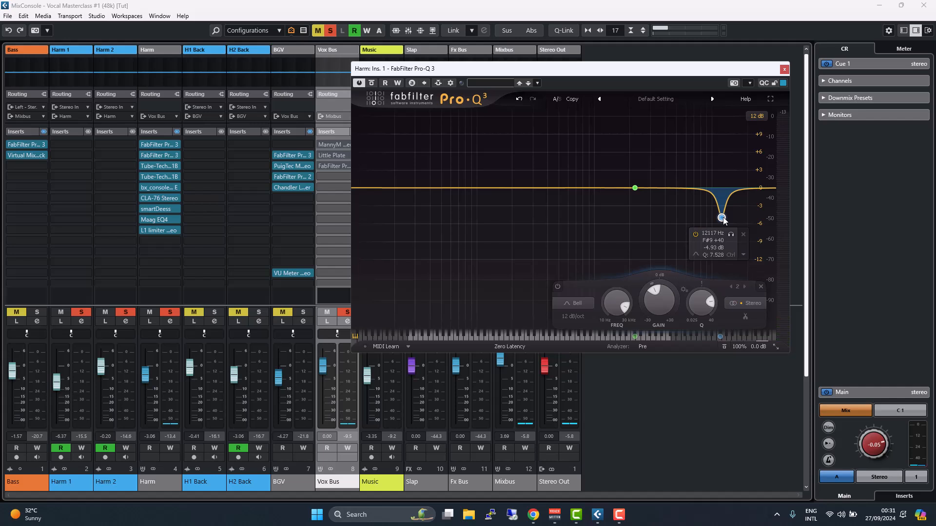
click(763, 291)
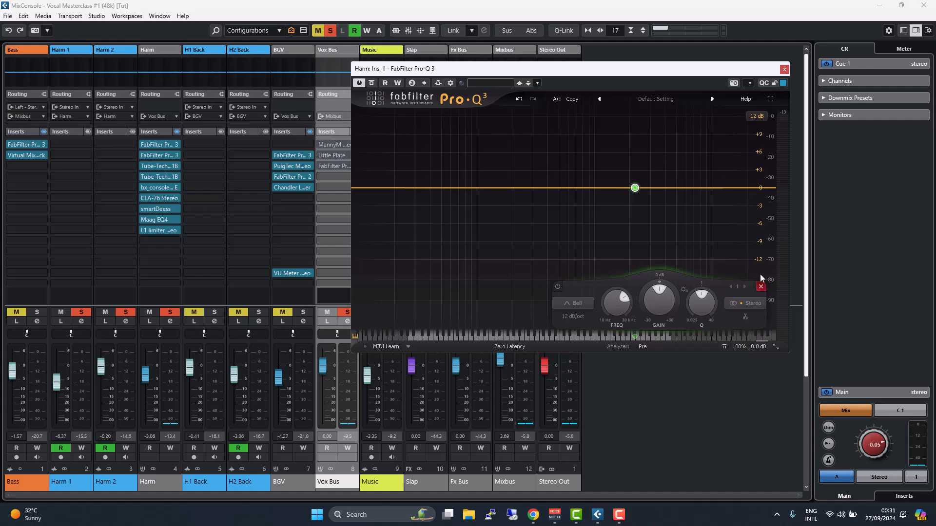
In the Project window, enlarge the Harm 2 PreGain automation lane, examine its curve along the vocal, and shrink the lane back.
key(F3)
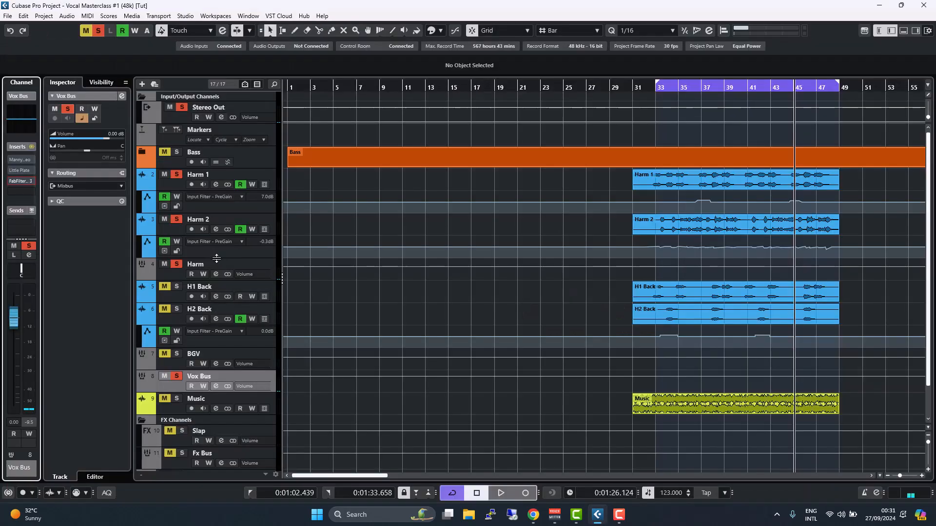
click(219, 258)
drag(219, 259, 233, 426)
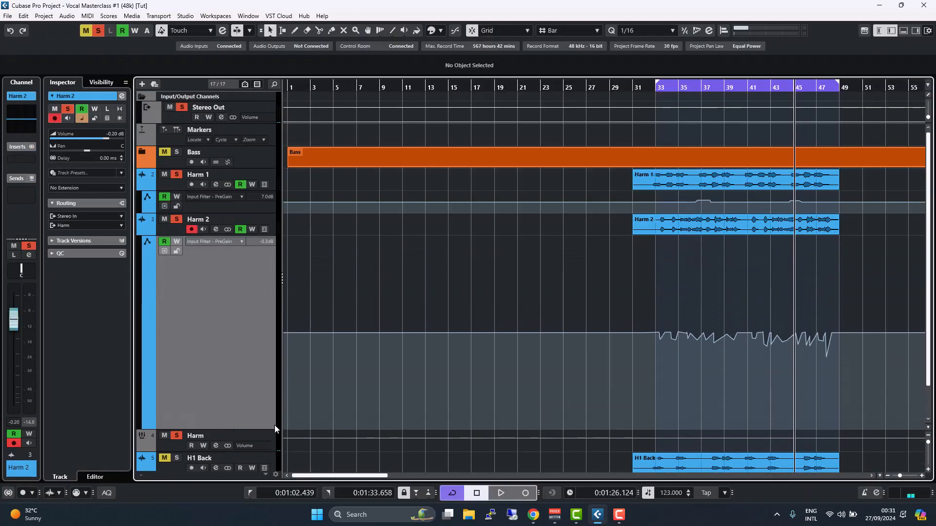
scroll(746, 329, up, 4)
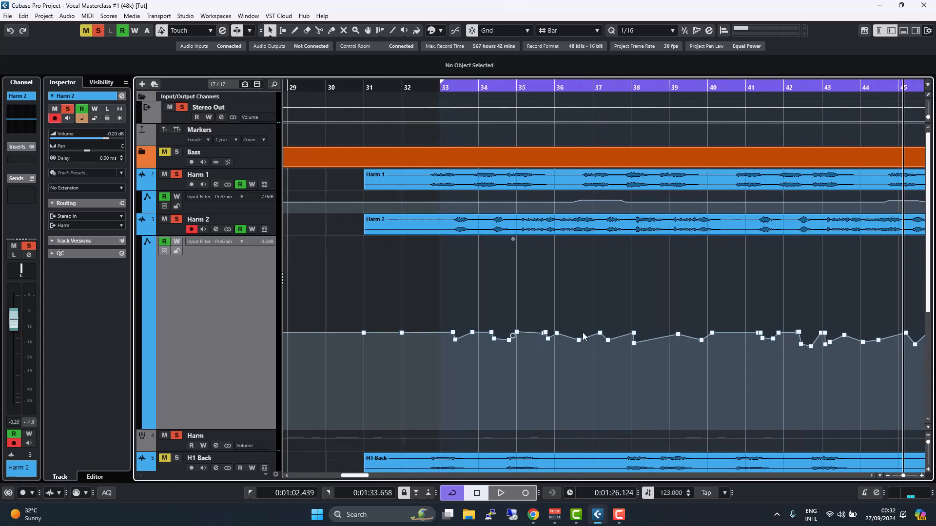
scroll(647, 344, right, 4)
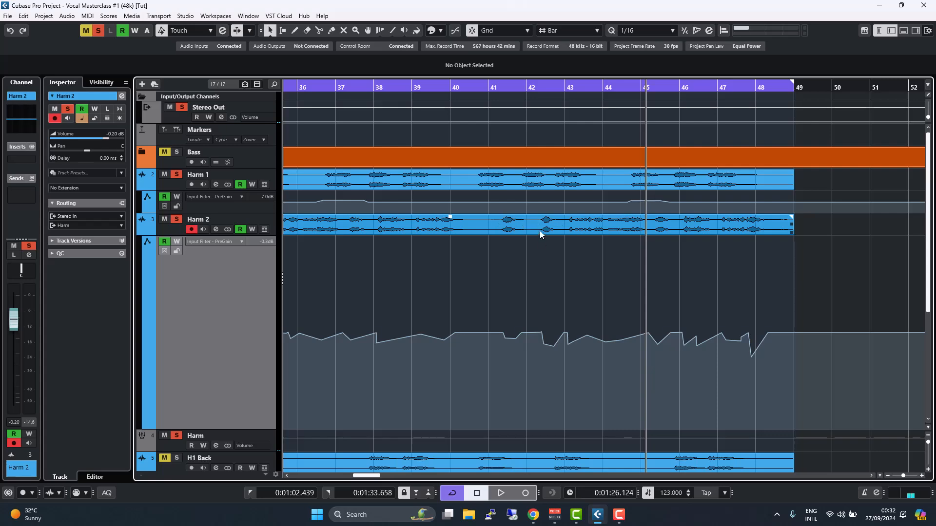
scroll(447, 286, left, 3)
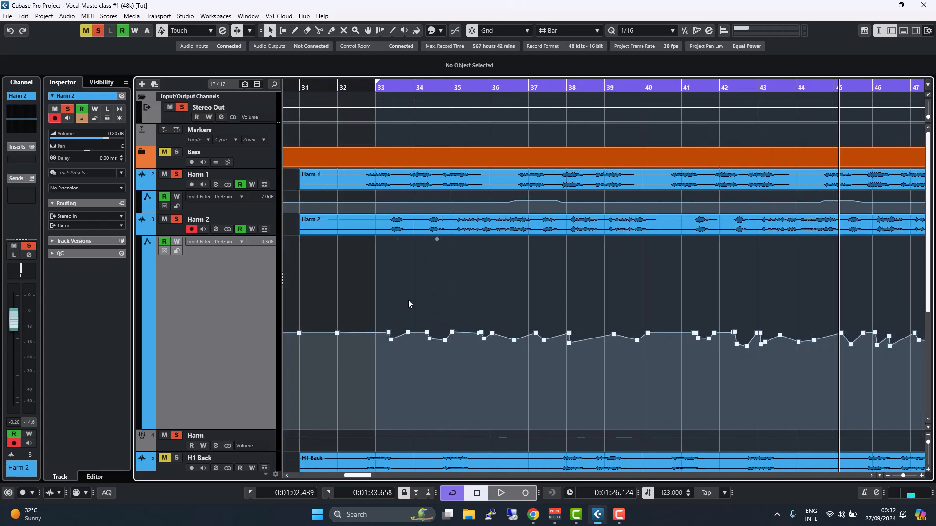
drag(245, 429, 244, 258)
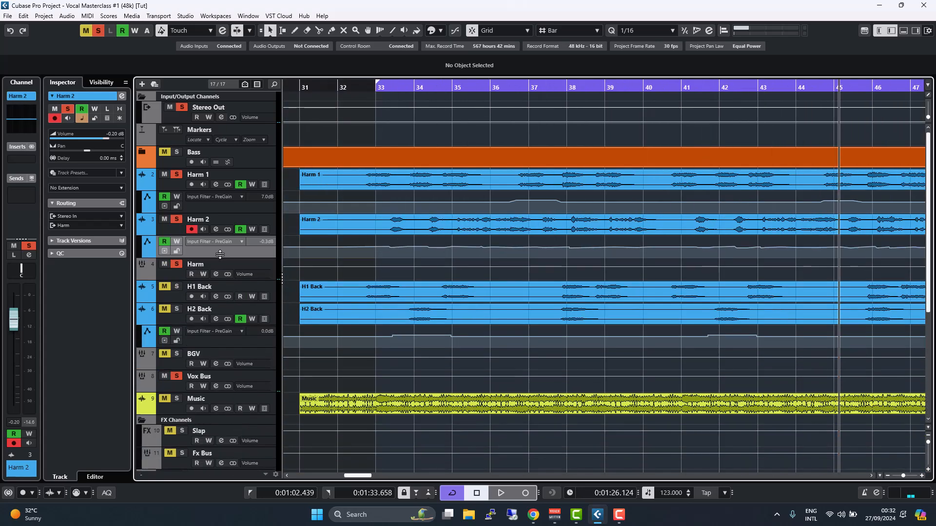
Open the Harm track's smartDeess, play the song to watch its sibilance reduction, stop playback and close the plug-in window.
click(166, 269)
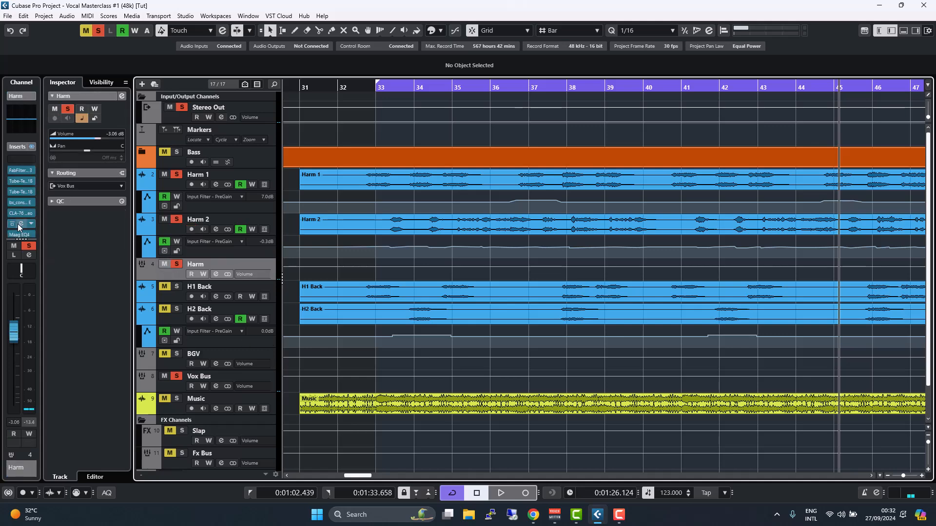
click(20, 224)
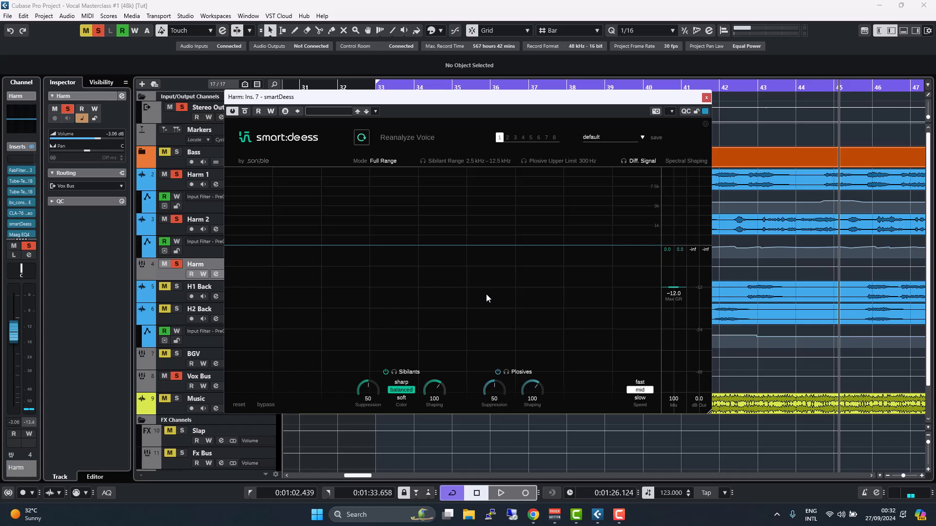
key(space)
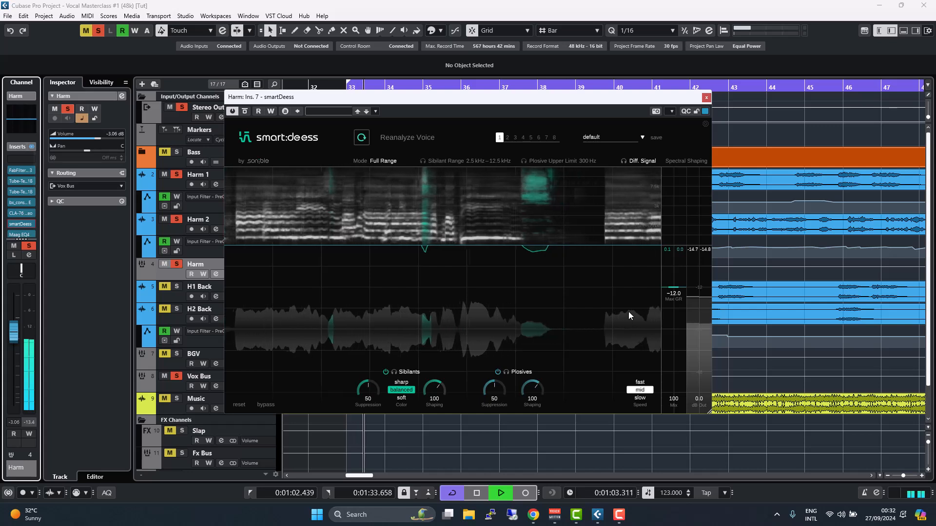
key(space)
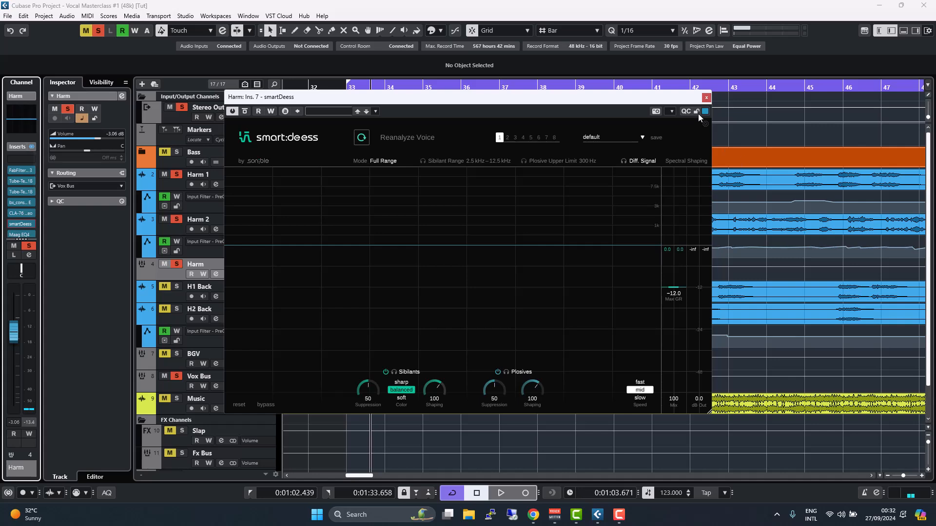
click(705, 97)
Open the L1 limiter Stereo in the Harm track's inserts to review its settings.
scroll(19, 216, down, 5)
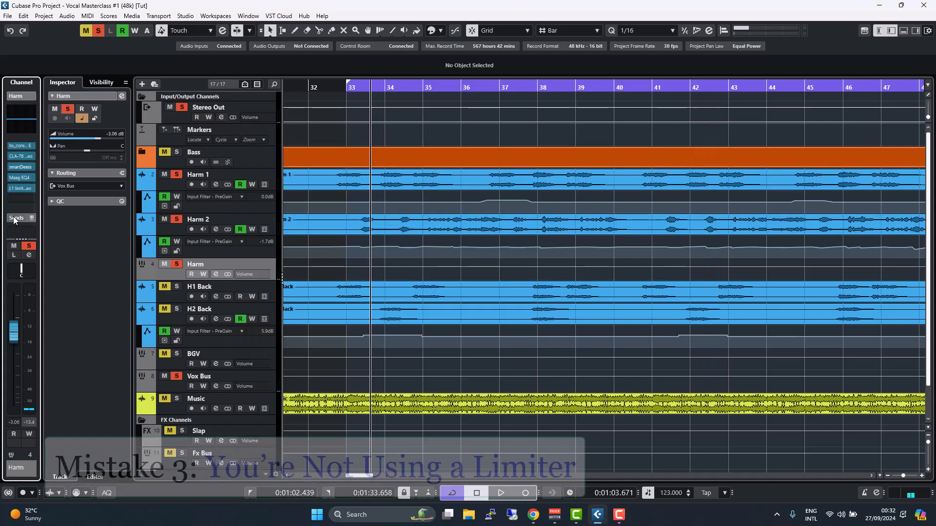
click(19, 188)
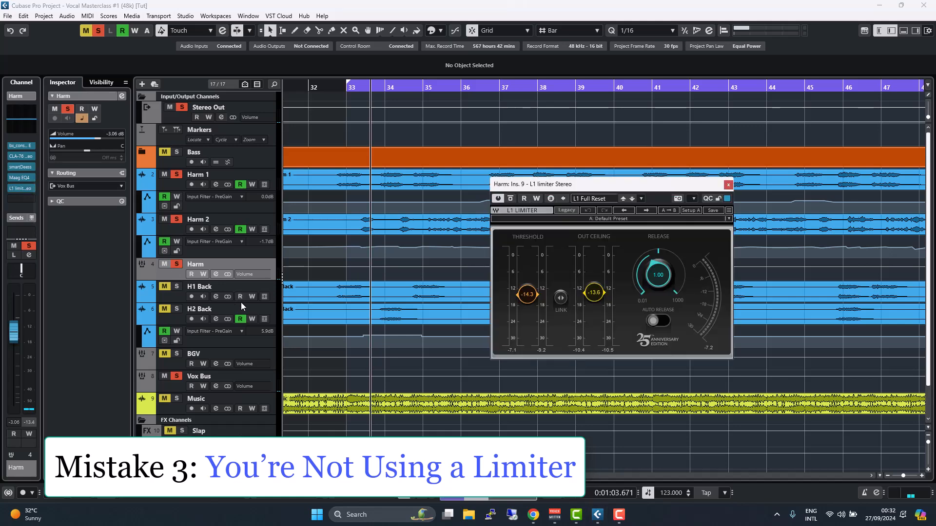